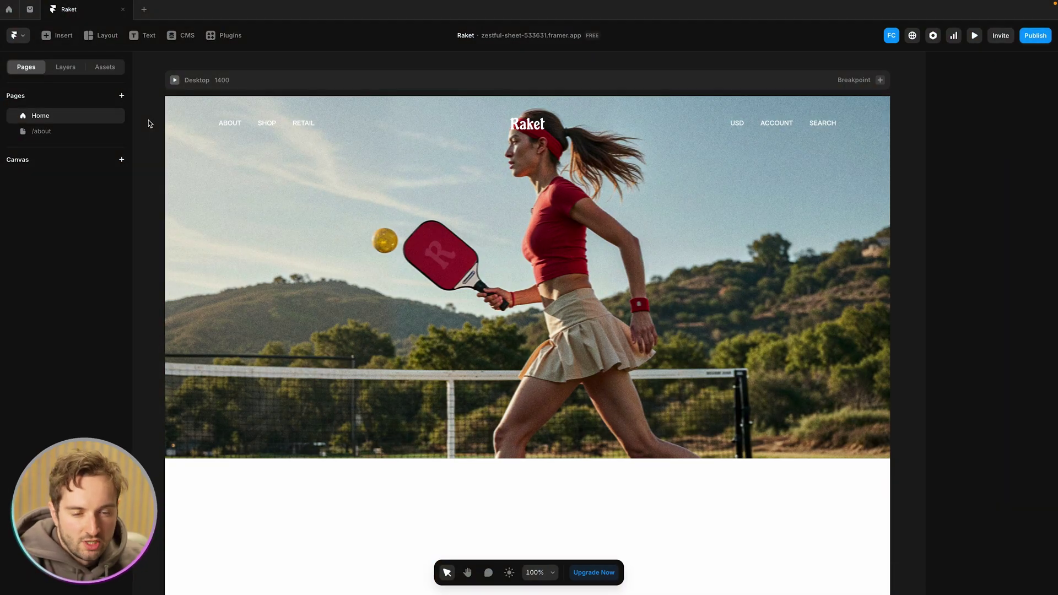
# Add a crossfade page transition on the Desktop frame that targets All Pages
pyautogui.click(291, 80)
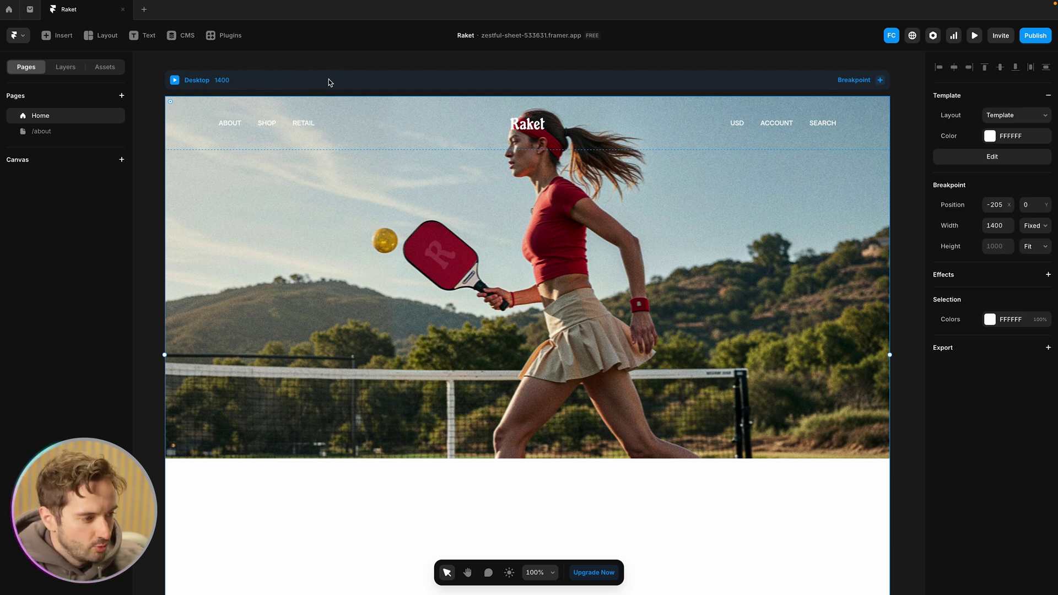
pyautogui.click(998, 275)
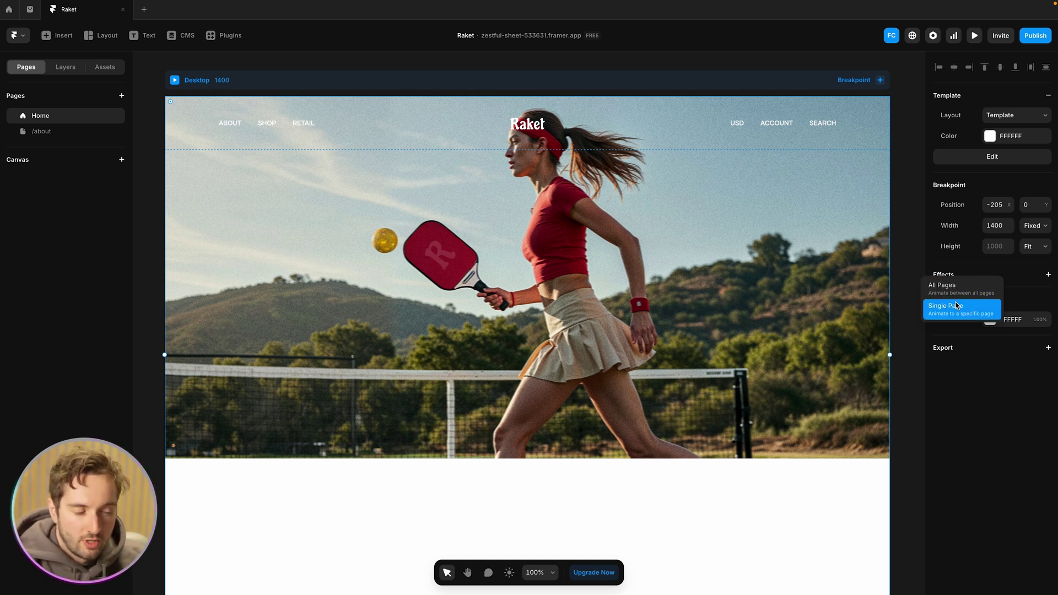
pyautogui.click(952, 287)
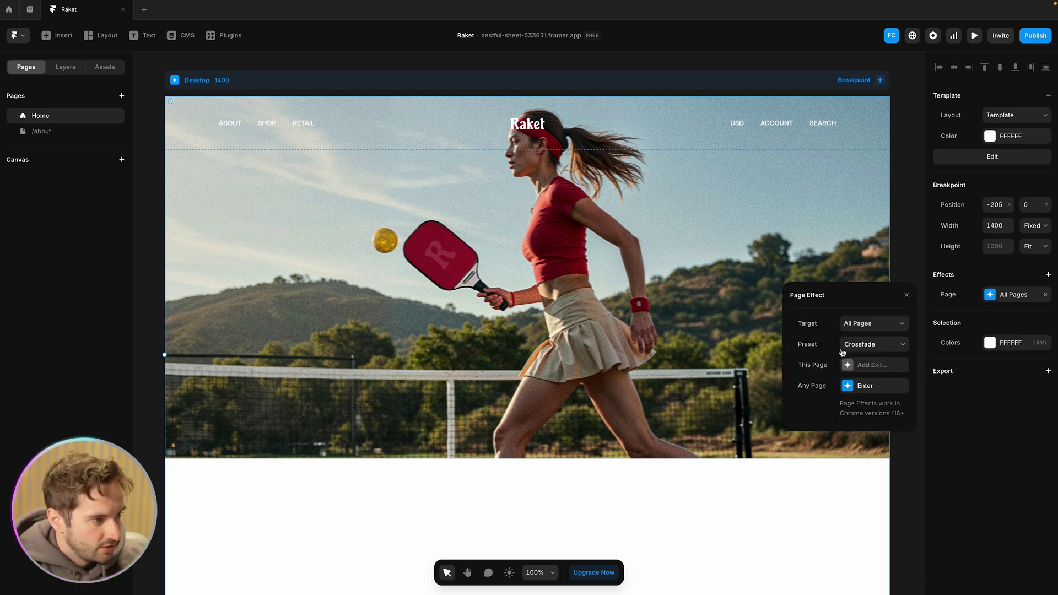
# Preview the site and switch between About and Home to watch the crossfade
pyautogui.click(975, 36)
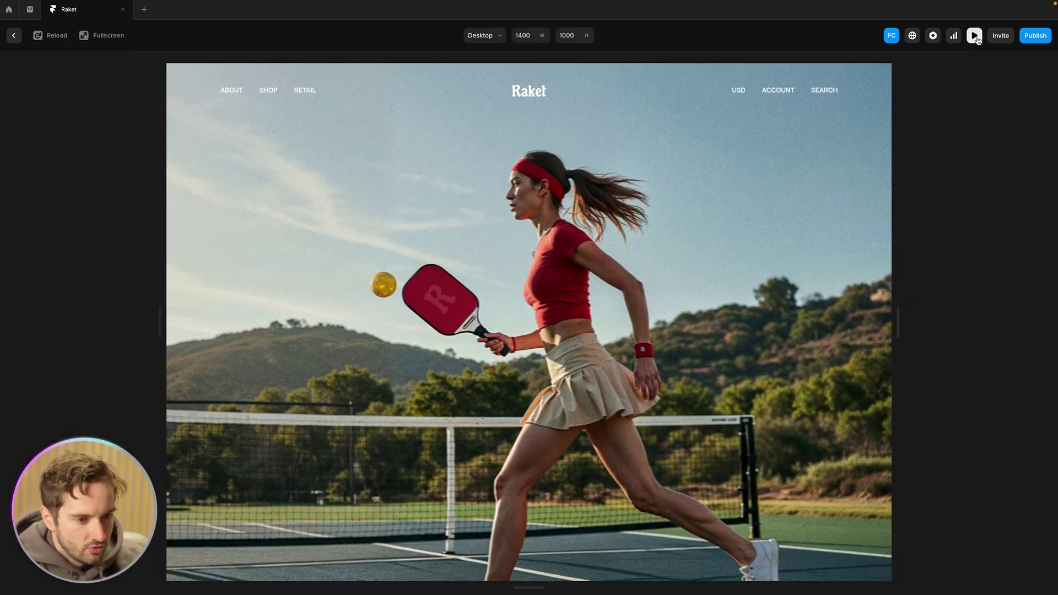
pyautogui.click(231, 95)
pyautogui.click(533, 97)
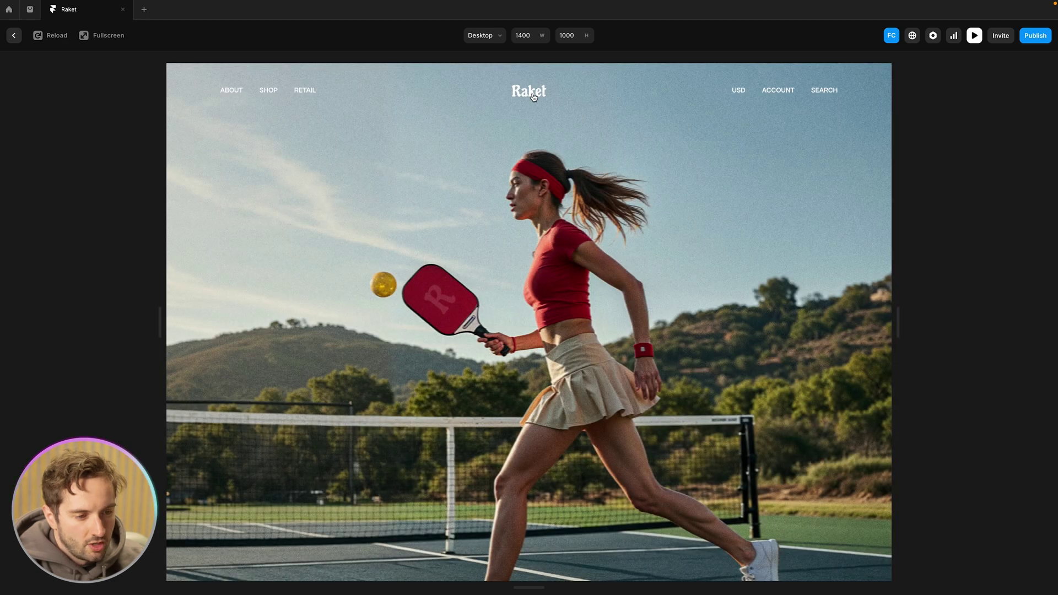
pyautogui.click(231, 91)
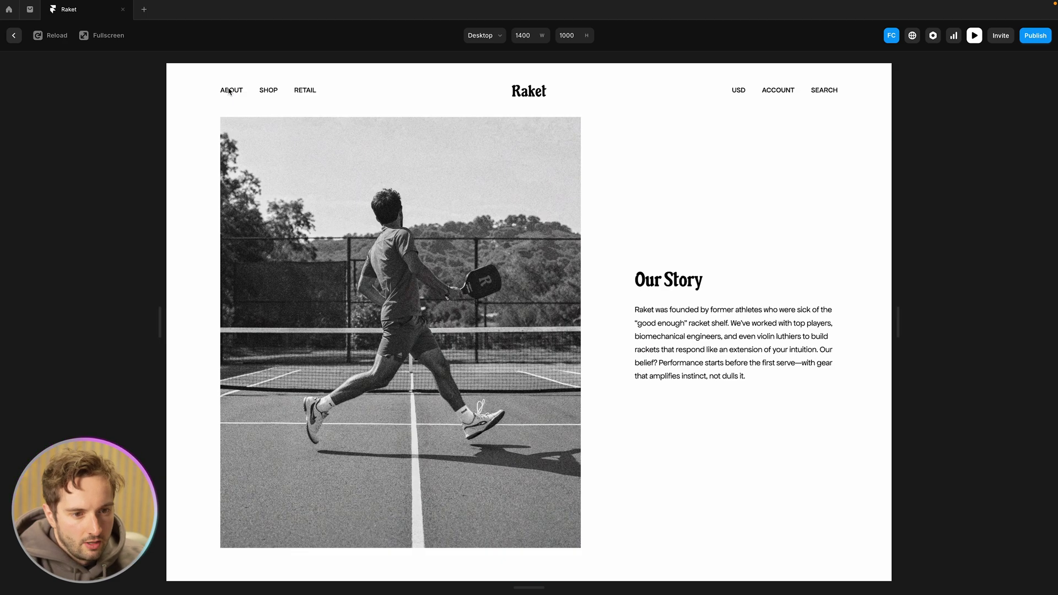
pyautogui.press('Escape')
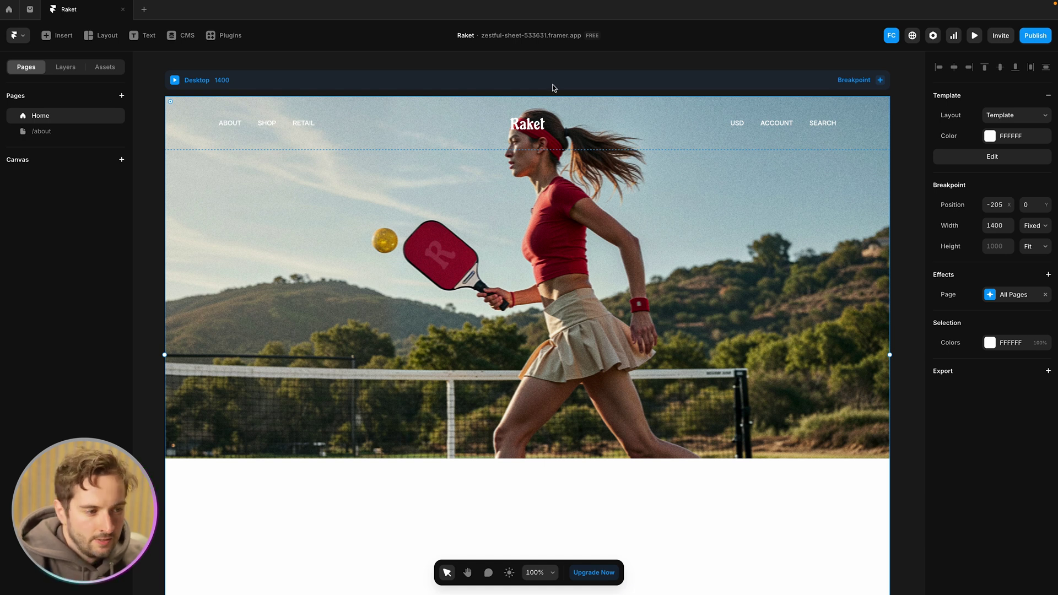
# Add a This Page exit effect with an ease curve of bezier 0.8, 0, 0.24, 1
pyautogui.click(1013, 294)
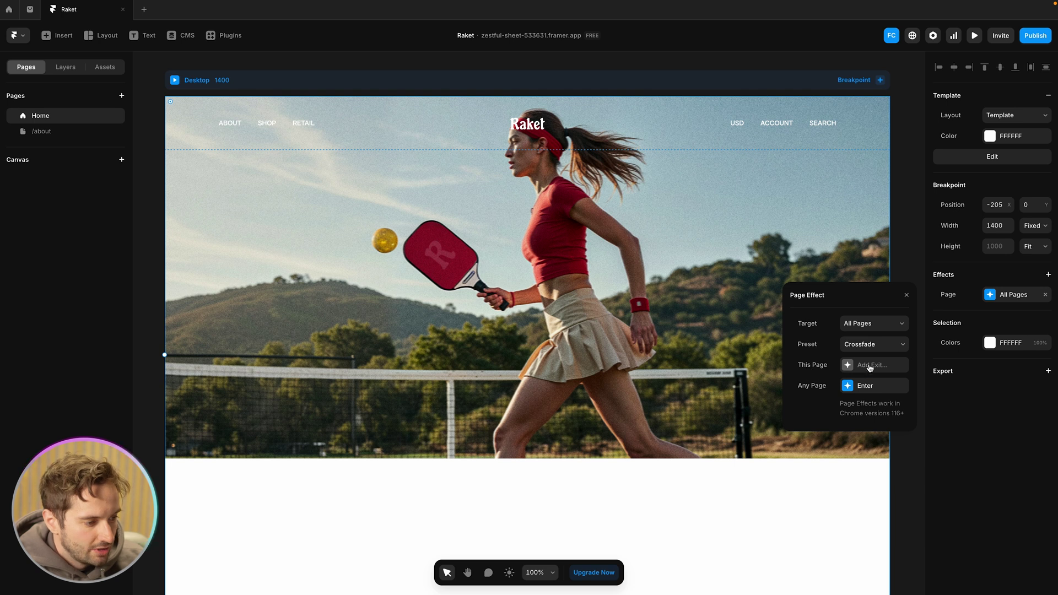
pyautogui.click(848, 366)
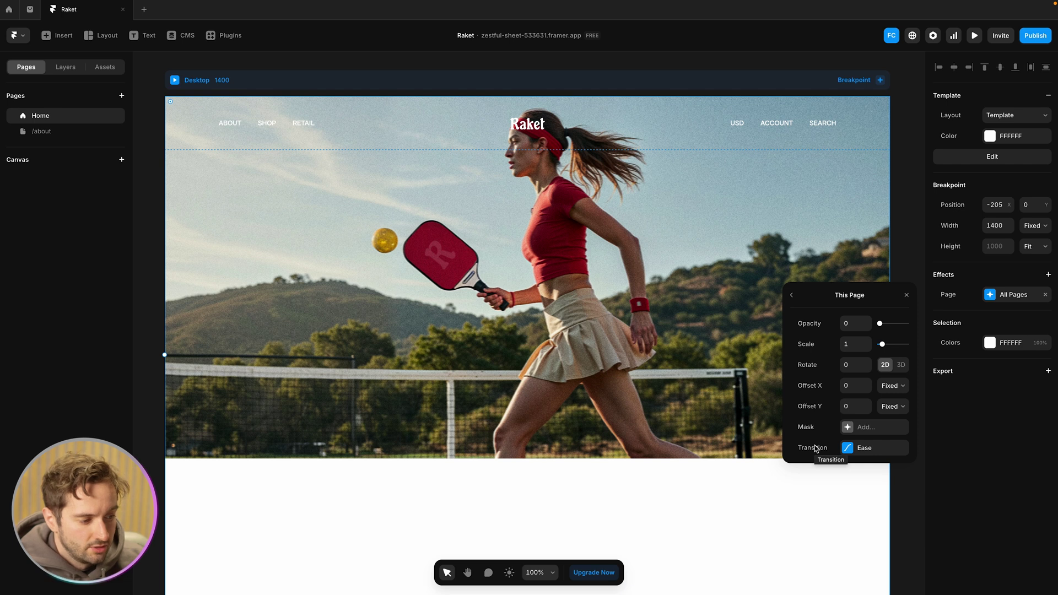
pyautogui.click(862, 448)
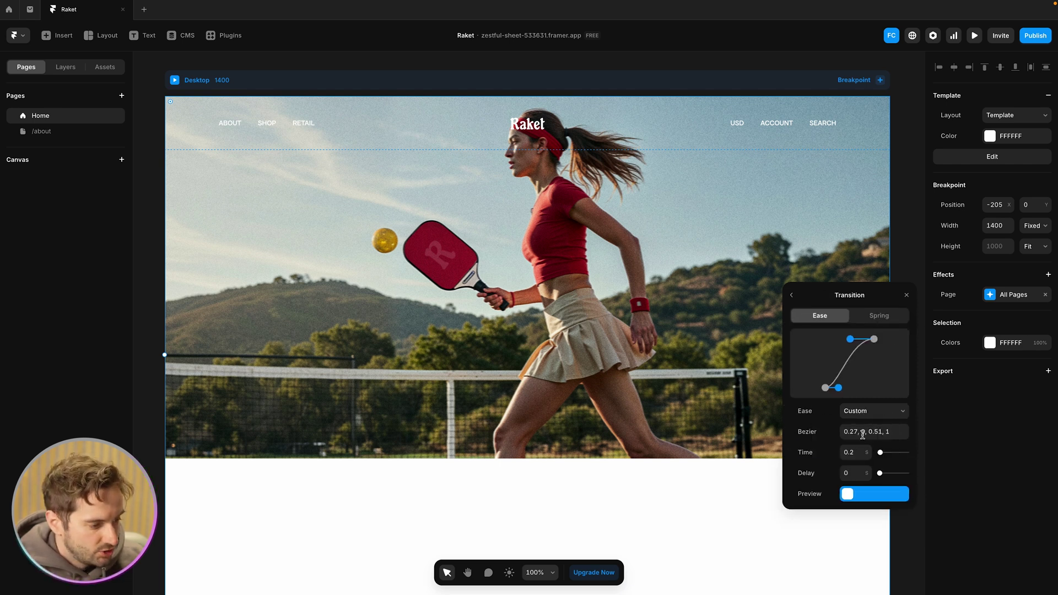
pyautogui.moveTo(838, 388); pyautogui.dragTo(868, 391)
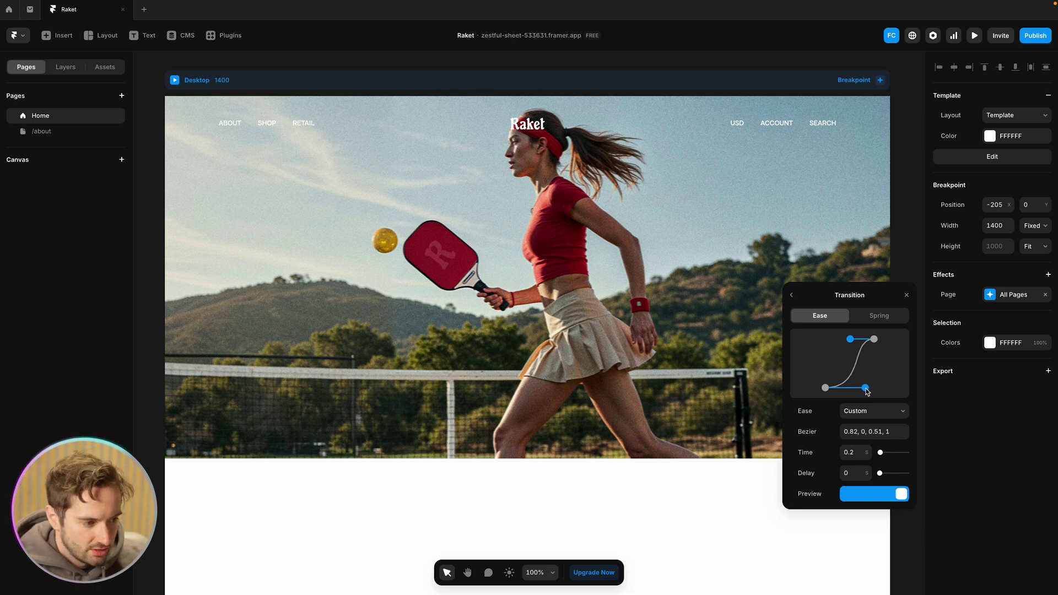
pyautogui.click(854, 432)
pyautogui.click(887, 434)
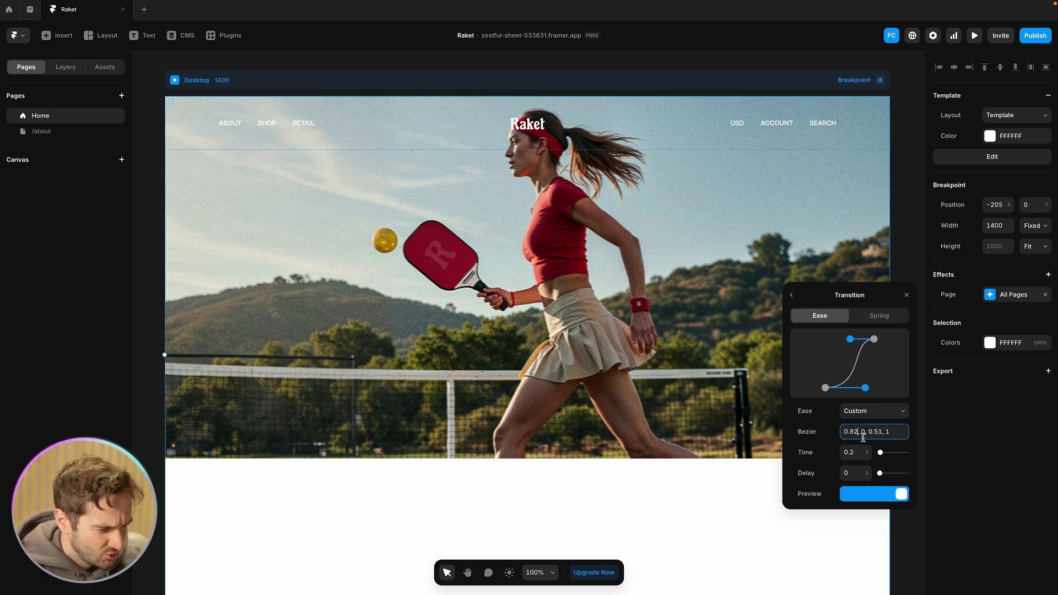
pyautogui.press('Left')
pyautogui.press('Left')
pyautogui.press('Left')
pyautogui.press('Left')
pyautogui.press('Left')
pyautogui.press('Left')
pyautogui.press('Left')
pyautogui.press('Left')
pyautogui.press('Left')
pyautogui.press('Left')
pyautogui.press('BackSpace')
pyautogui.press('BackSpace')
pyautogui.press('BackSpace')
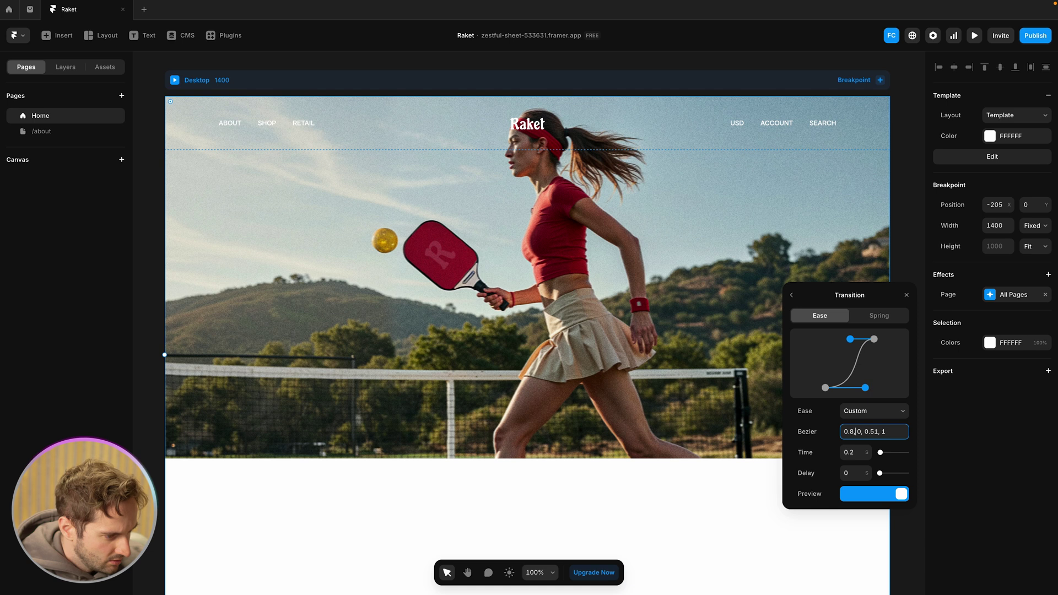
pyautogui.press('BackSpace')
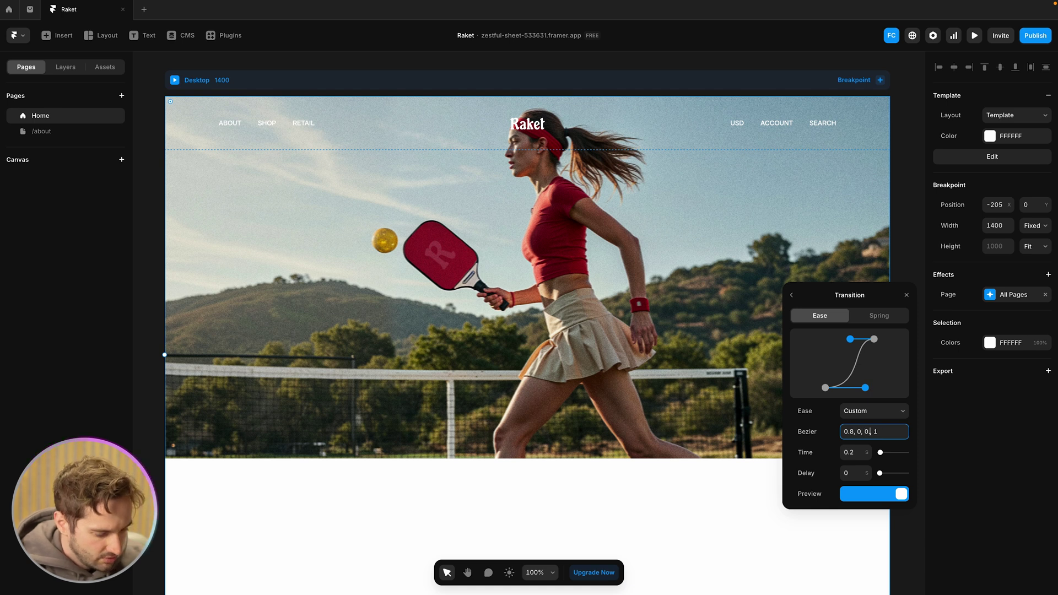
pyautogui.write('.24')
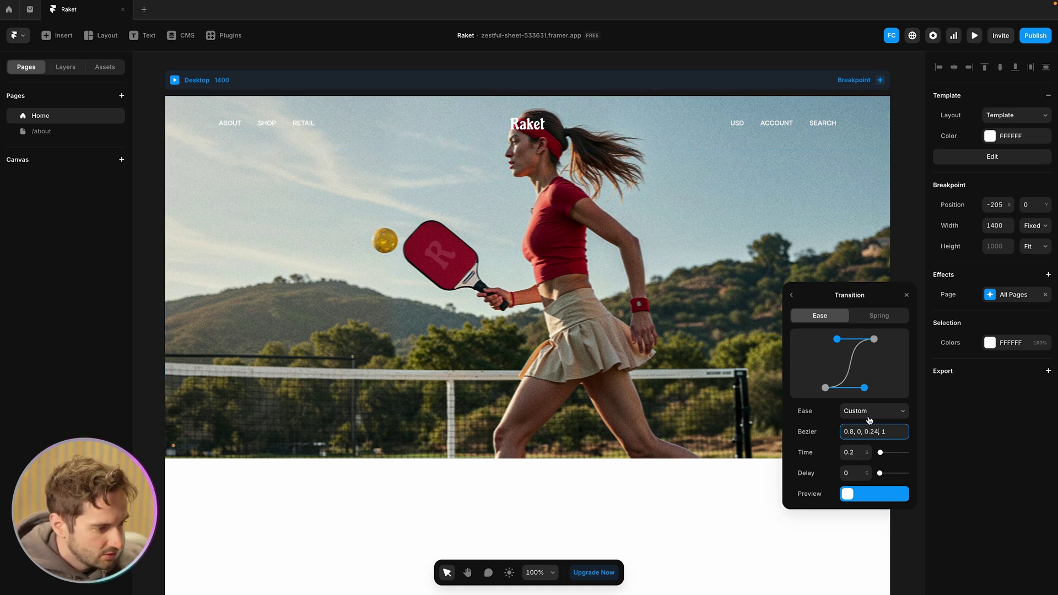
# Set the exit transition duration to 1 second
pyautogui.click(799, 448)
pyautogui.click(855, 456)
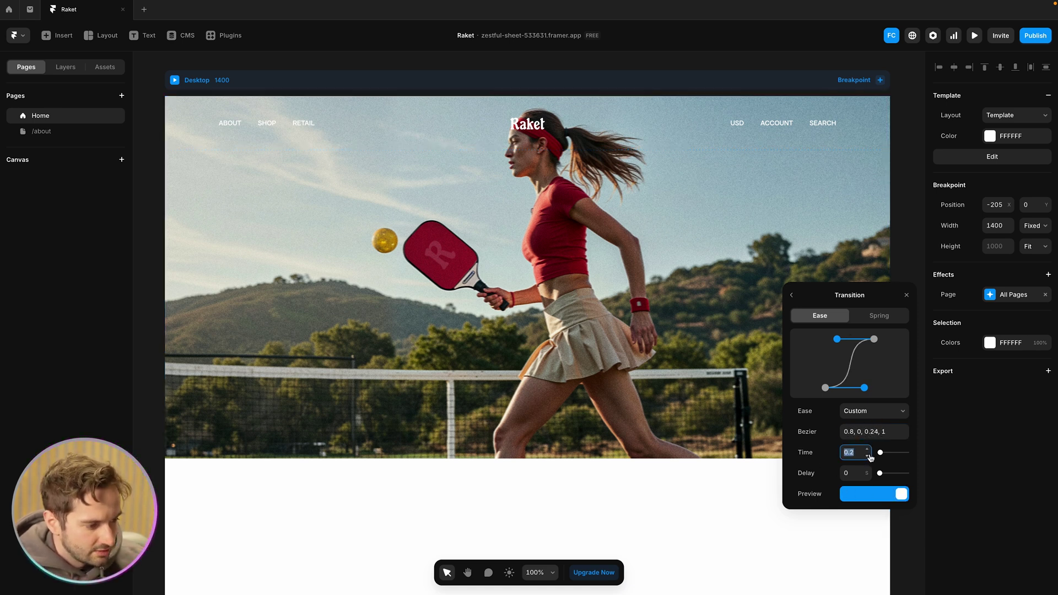
pyautogui.write('1')
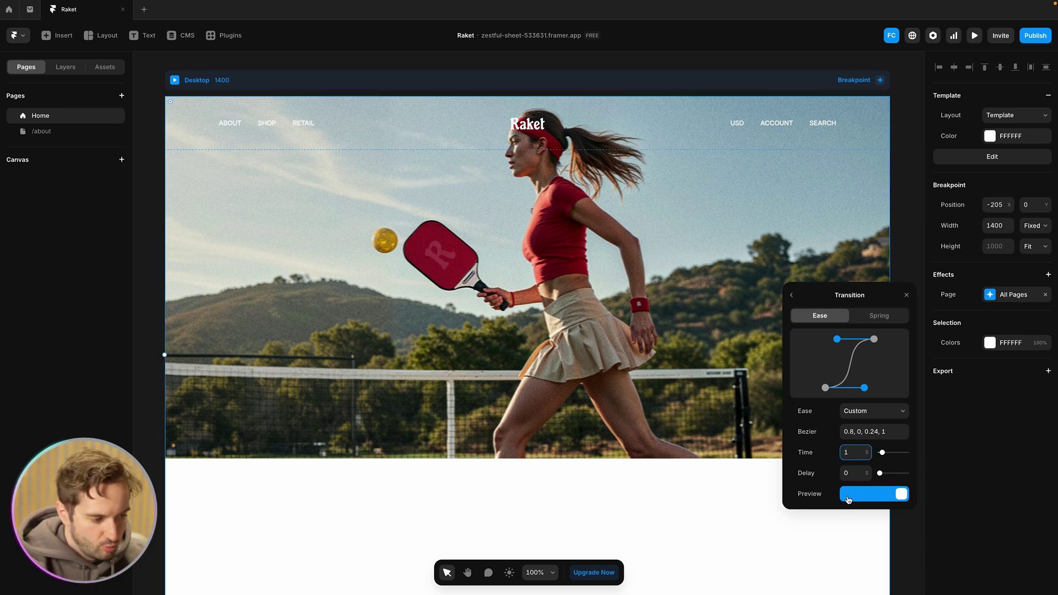
pyautogui.press('Return')
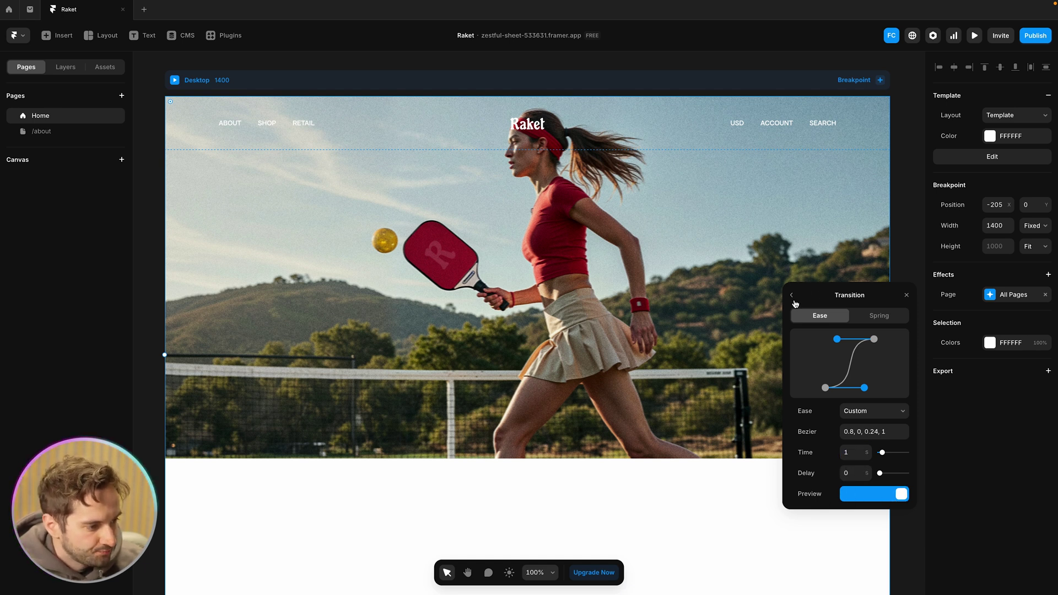
pyautogui.click(792, 296)
pyautogui.click(867, 449)
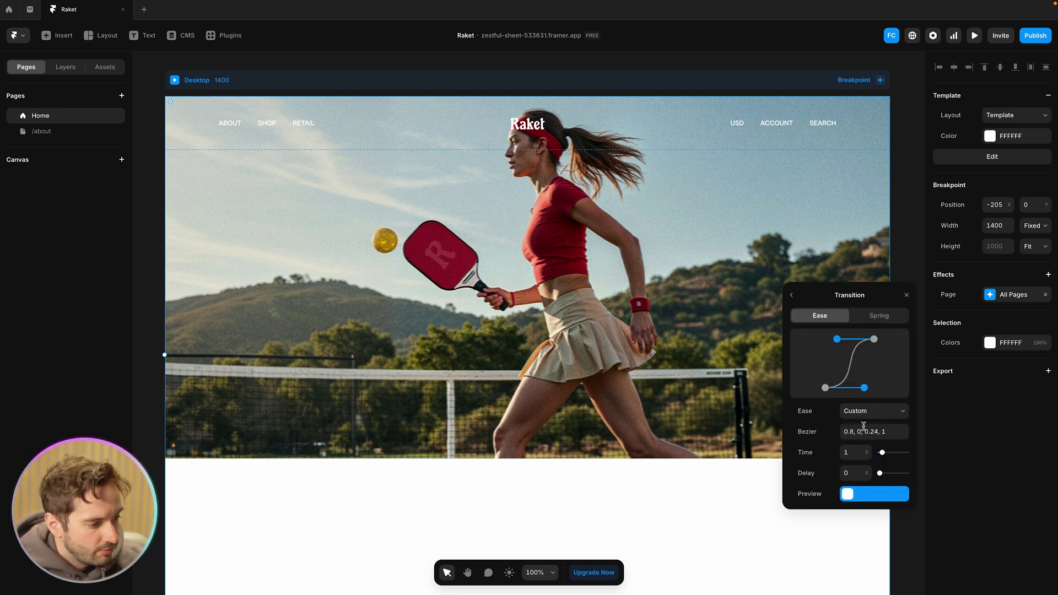
# Paste the 0.8, 0, 0.24, 1 bezier curve into the Any Page enter effect's ease
pyautogui.click(863, 428)
pyautogui.hotkey('ctrl', 'c')
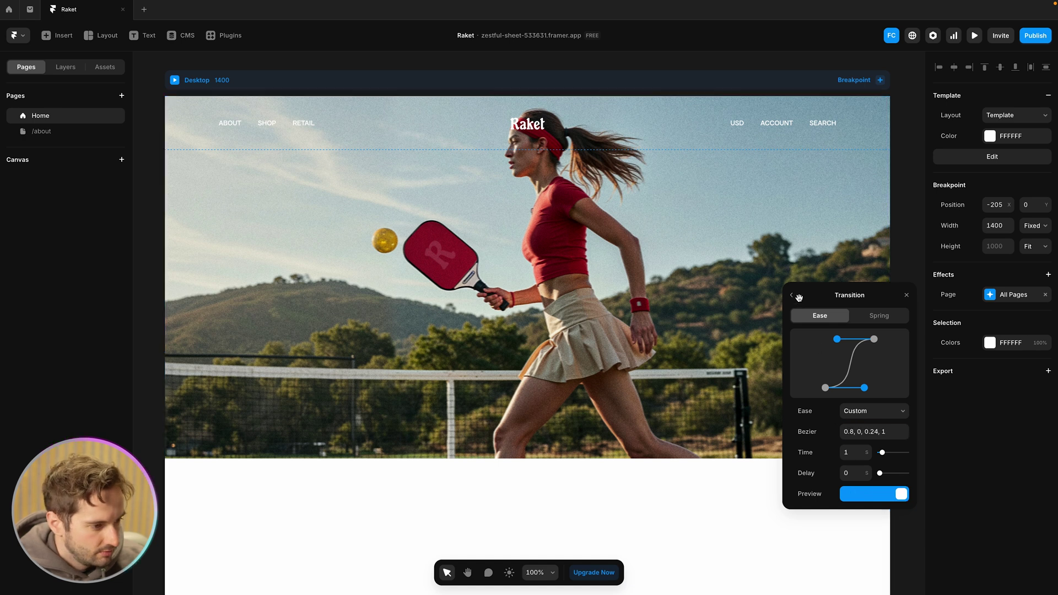
pyautogui.click(792, 295)
pyautogui.click(794, 297)
pyautogui.click(854, 388)
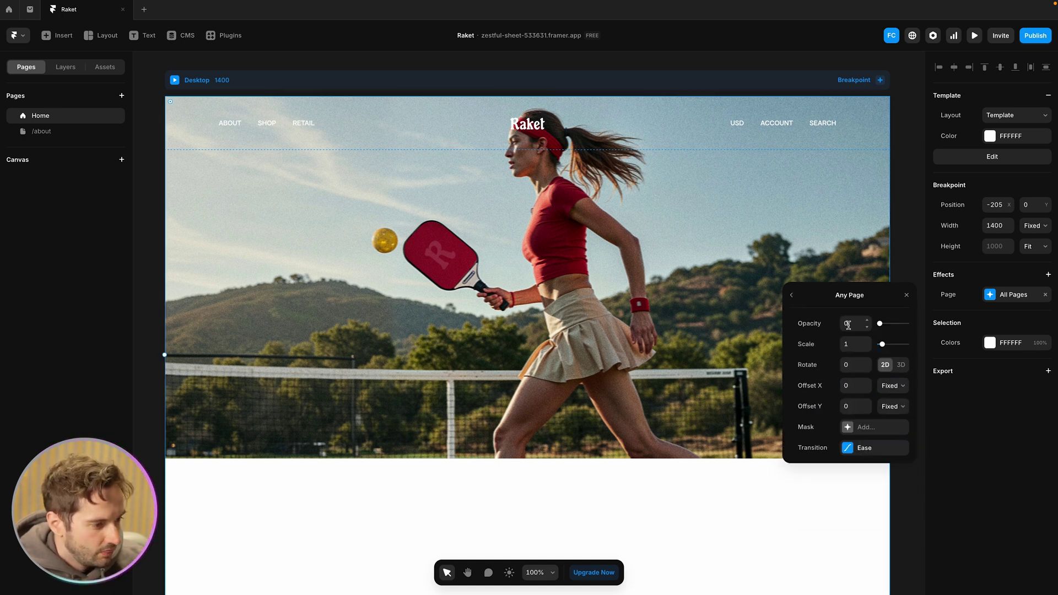
pyautogui.click(867, 449)
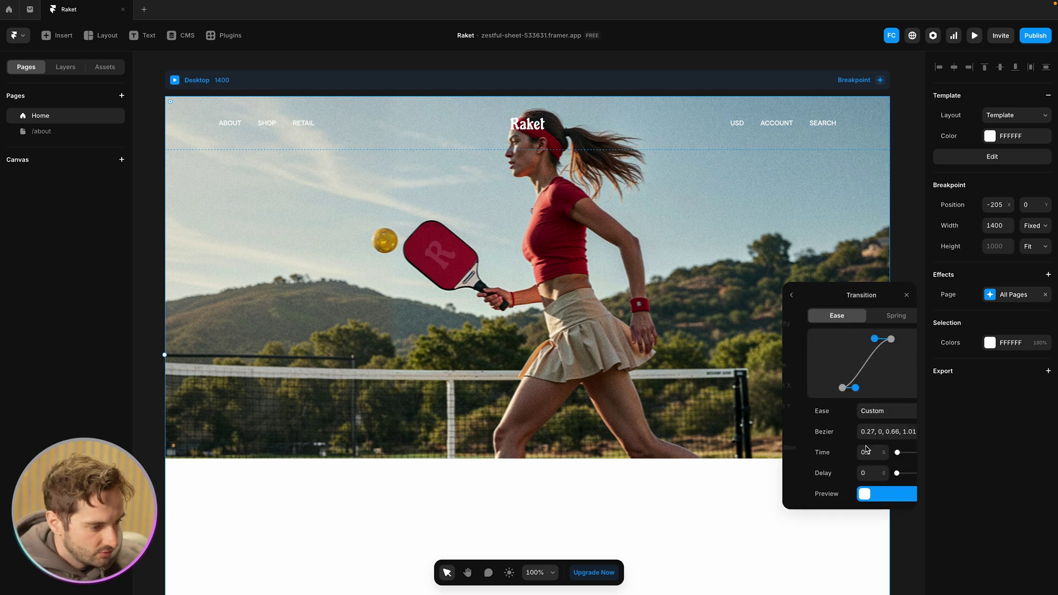
pyautogui.click(862, 431)
pyautogui.hotkey('ctrl', 'v')
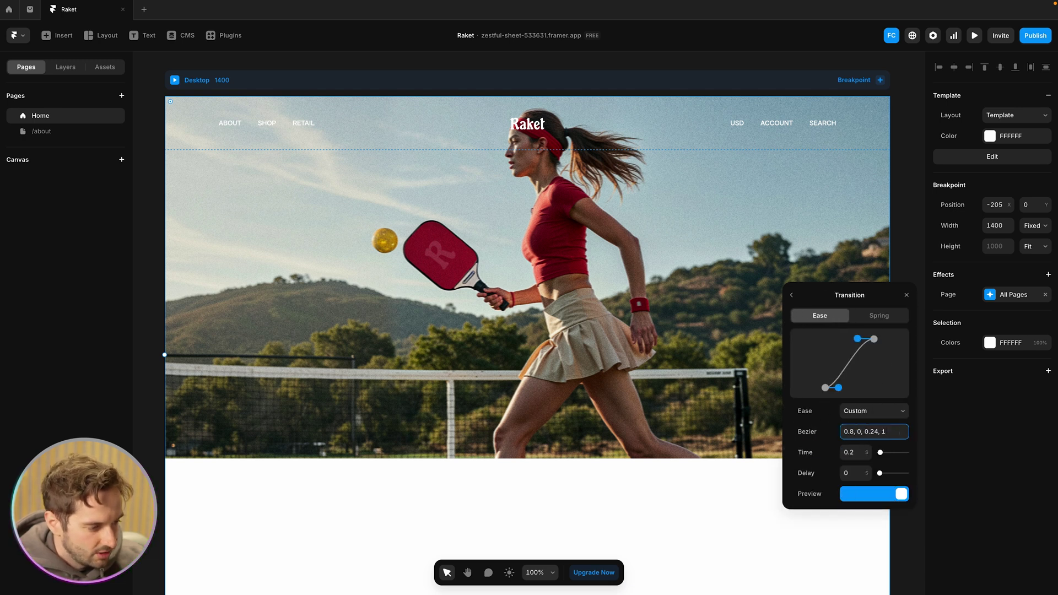
# Give the entering transition a 1-second duration and a 0.5-second delay
pyautogui.click(851, 452)
pyautogui.write('1')
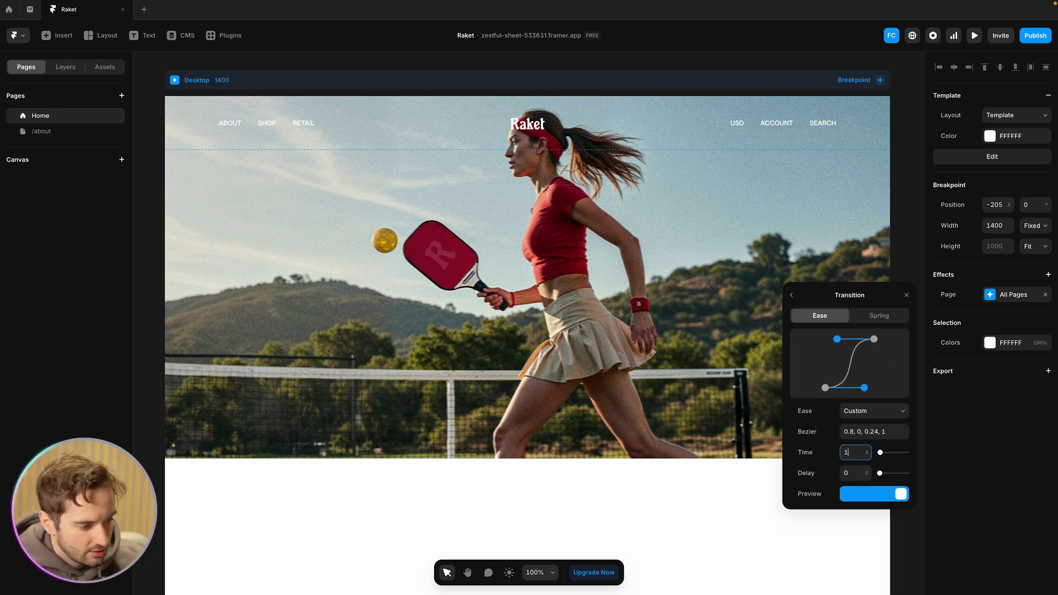
pyautogui.press('Return')
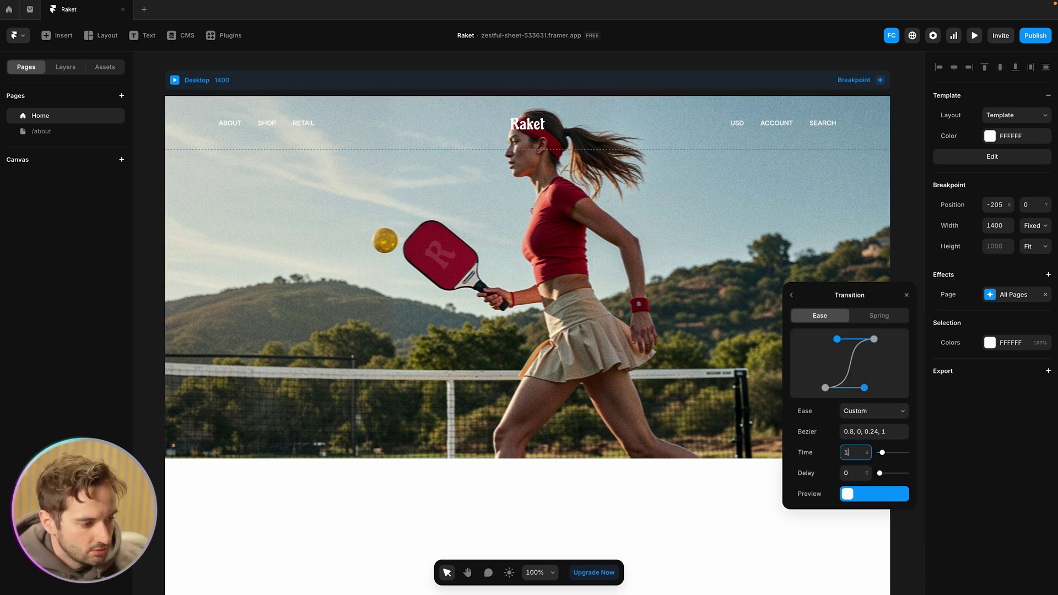
pyautogui.click(852, 474)
pyautogui.write('0.5')
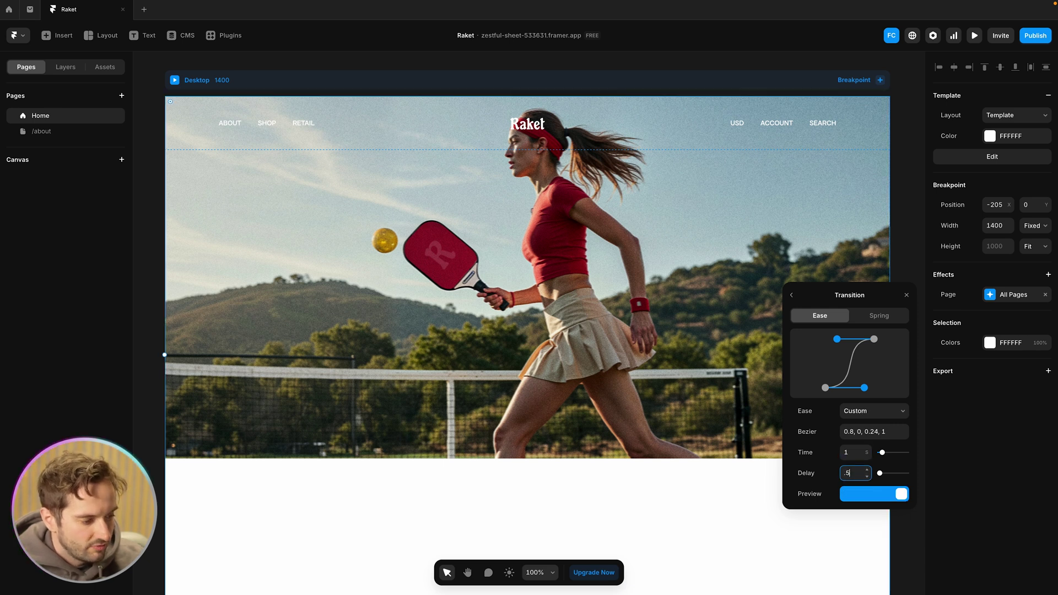
pyautogui.press('Return')
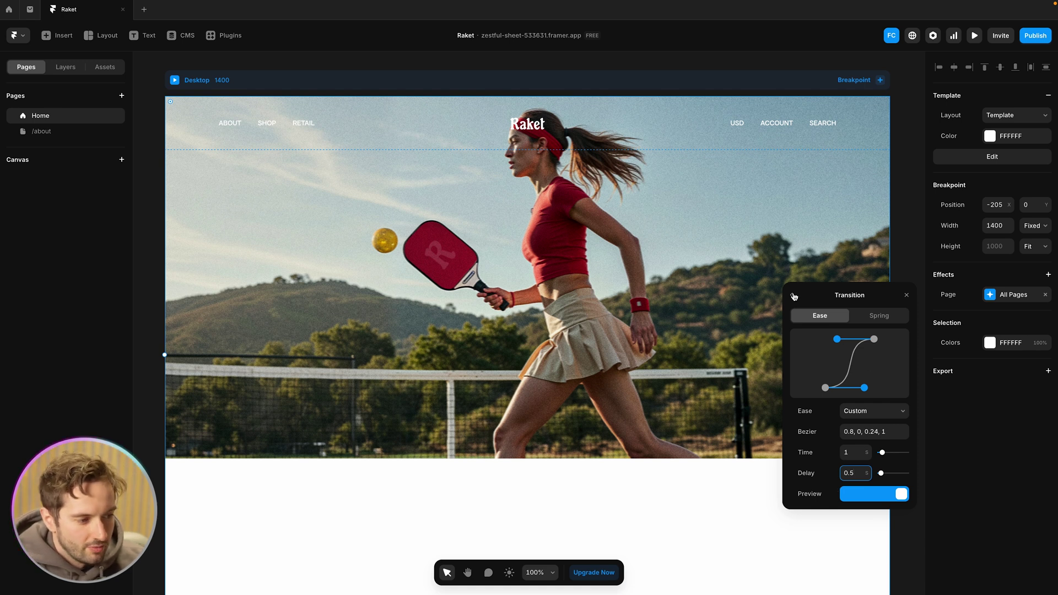
pyautogui.click(793, 297)
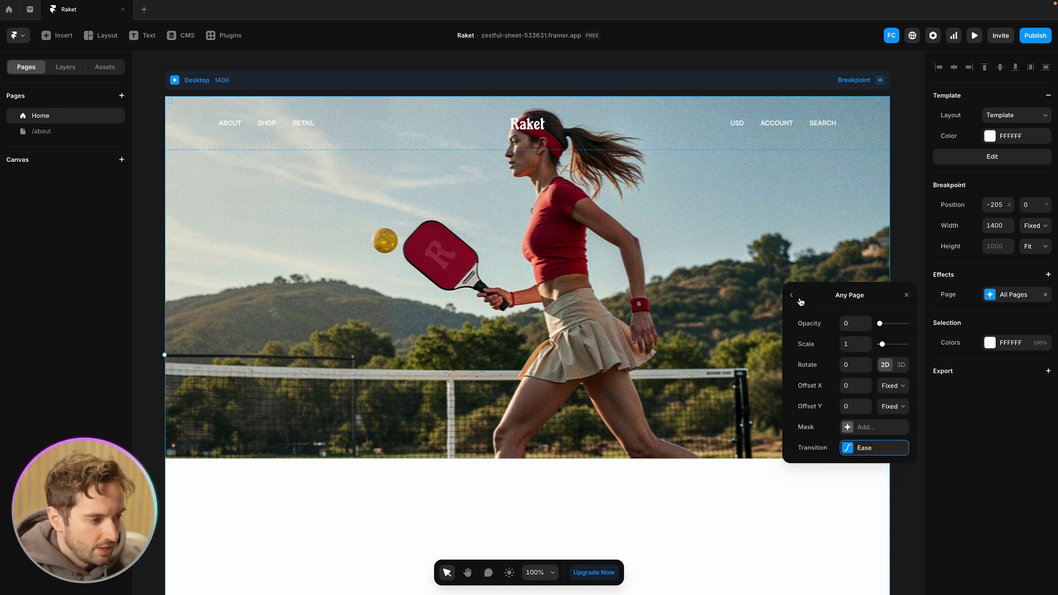
pyautogui.click(793, 296)
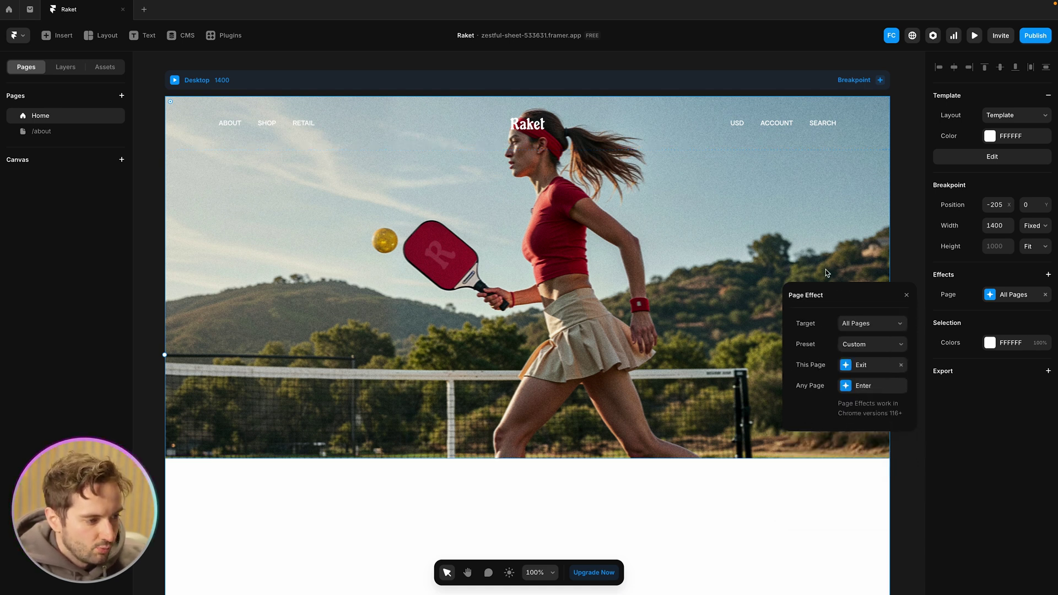
pyautogui.click(910, 109)
# Preview the delayed fade between Home and About, then reselect the Desktop frame
pyautogui.click(973, 37)
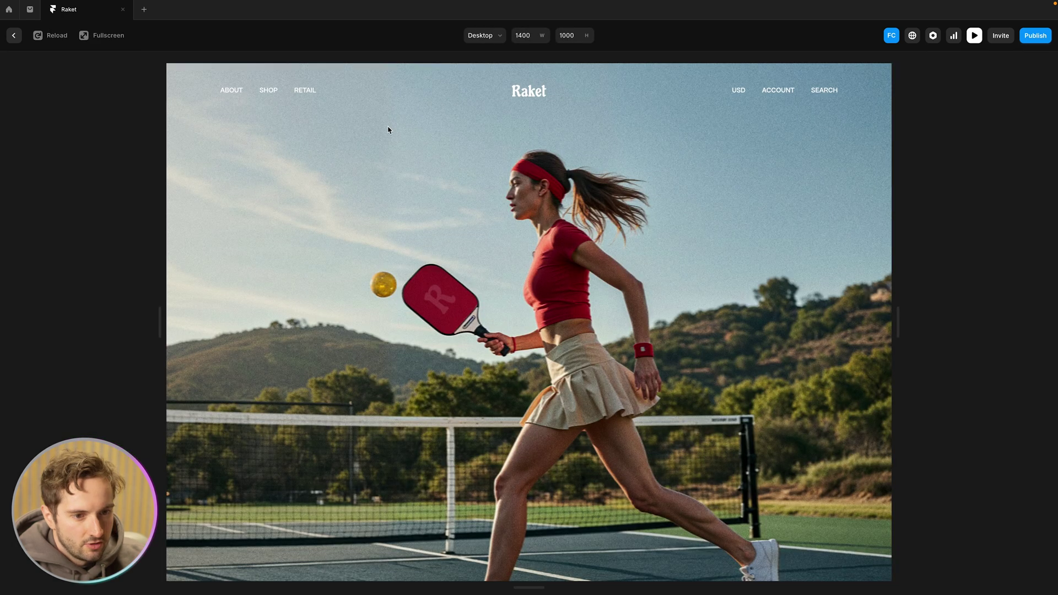
pyautogui.click(236, 92)
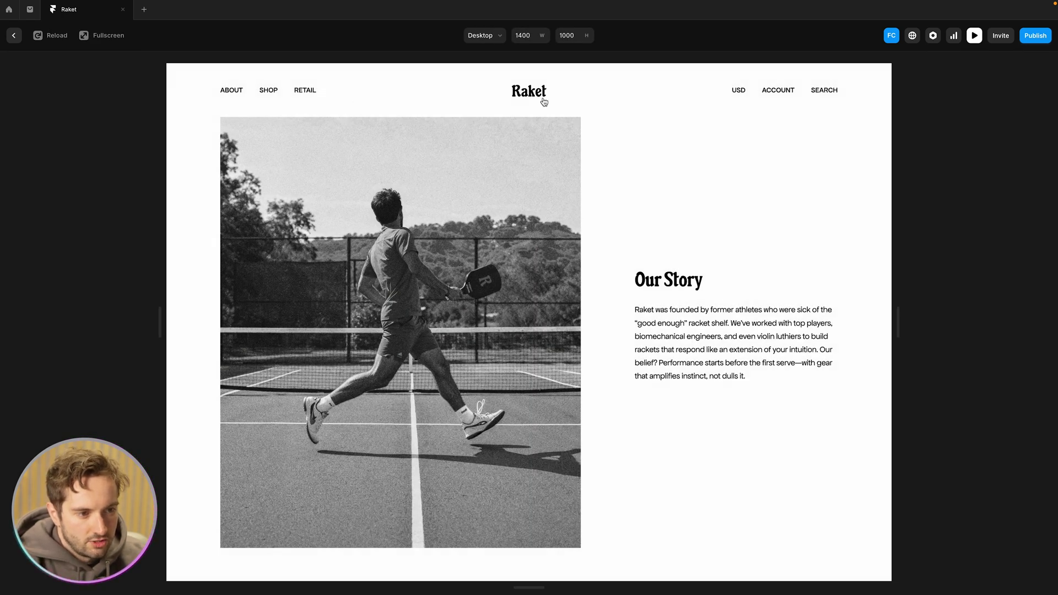
pyautogui.click(538, 99)
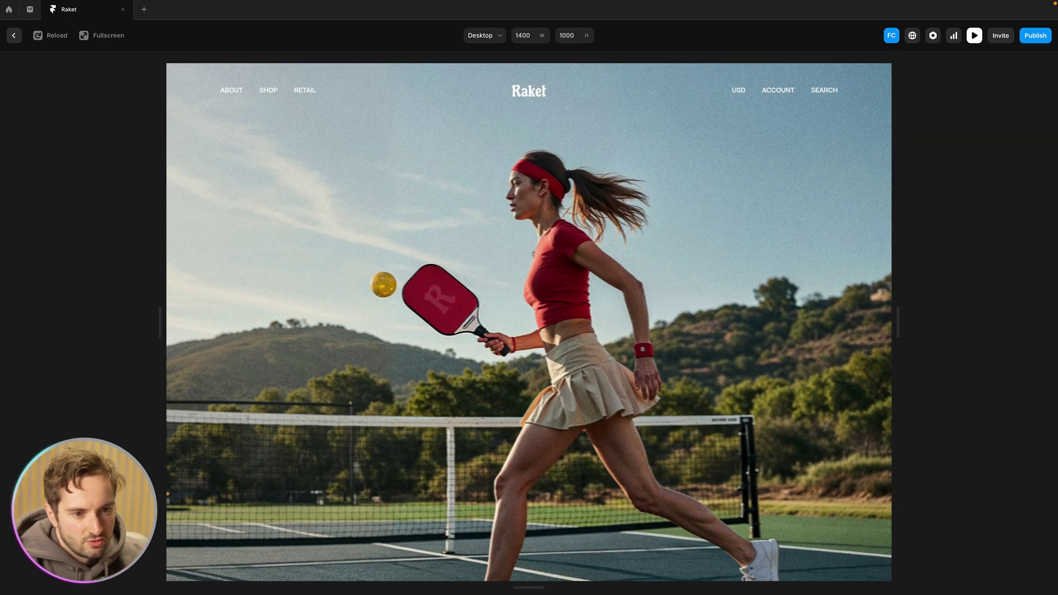
pyautogui.click(473, 189)
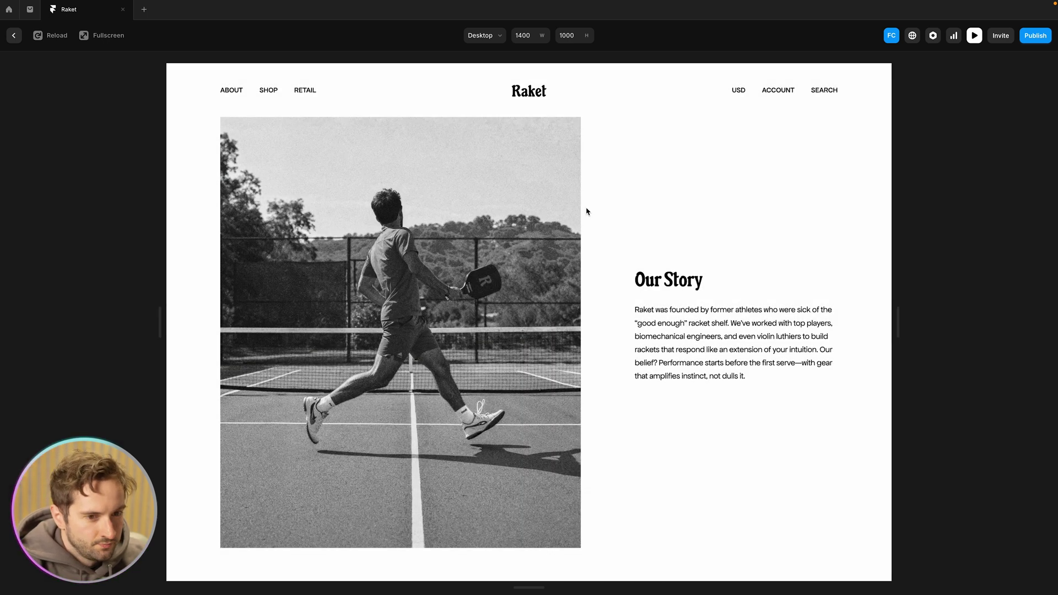
pyautogui.press('Escape')
pyautogui.click(555, 87)
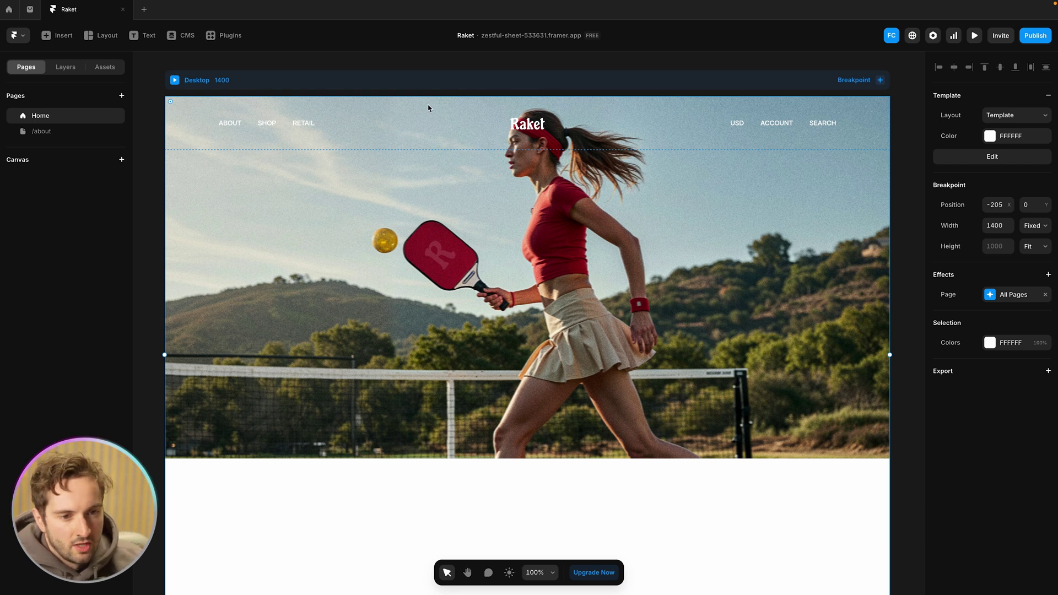
# Duplicate the project via File > Duplicate and select the Desktop frame in 'Raket (copy)'
pyautogui.click(23, 37)
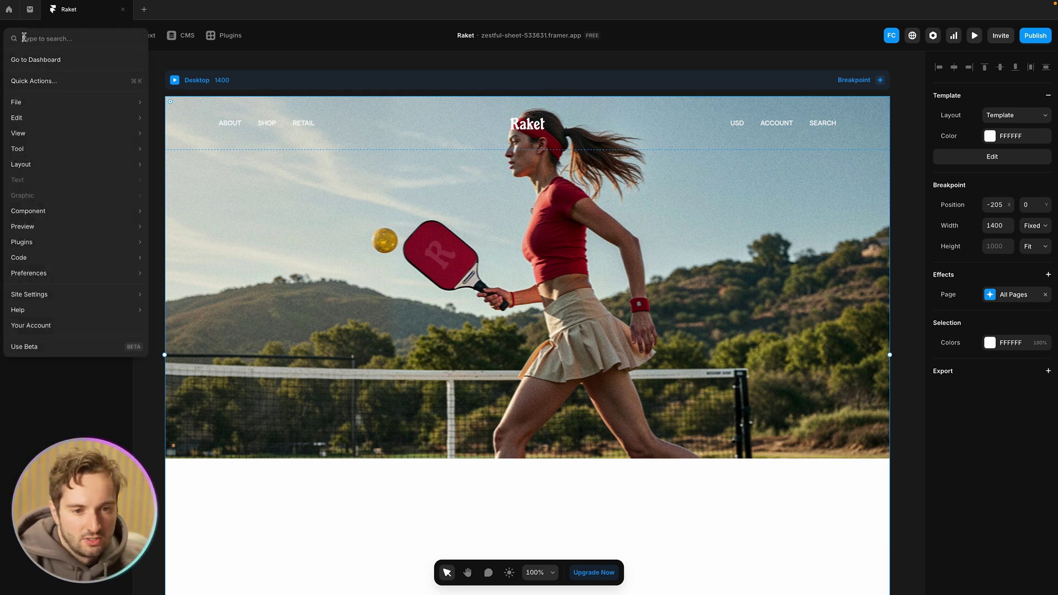
pyautogui.moveTo(104, 99)
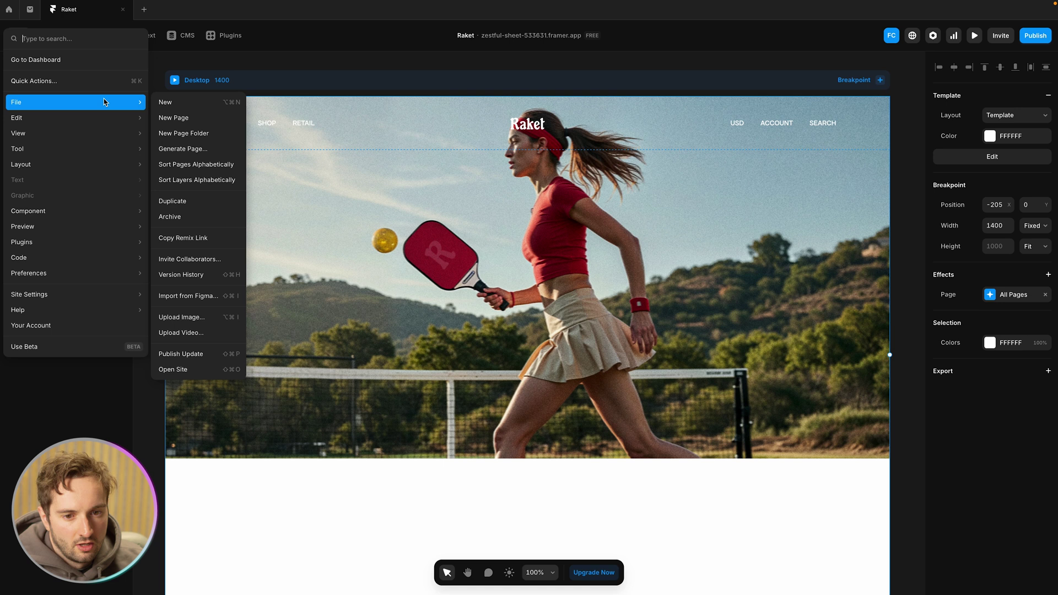
pyautogui.click(196, 200)
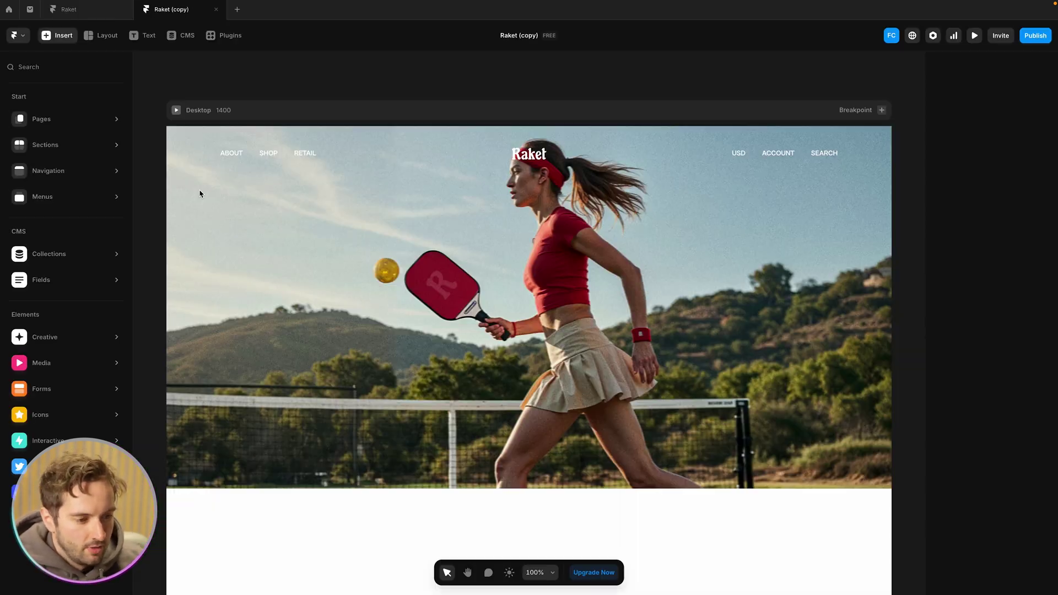
pyautogui.click(297, 110)
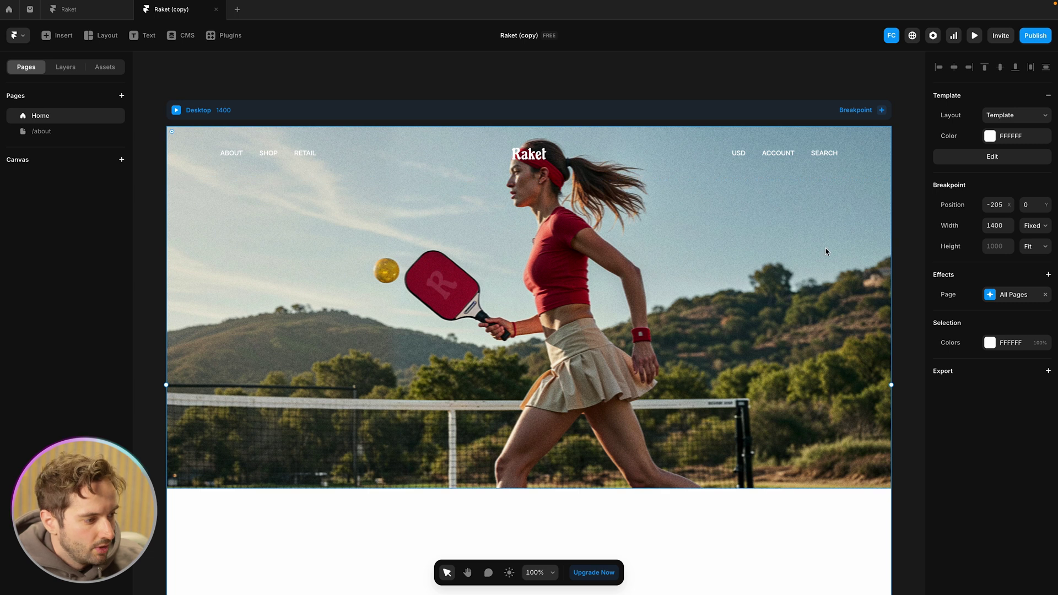
# Set the exit effect to Scale 0.5 and Offset Y 100%
pyautogui.click(1019, 296)
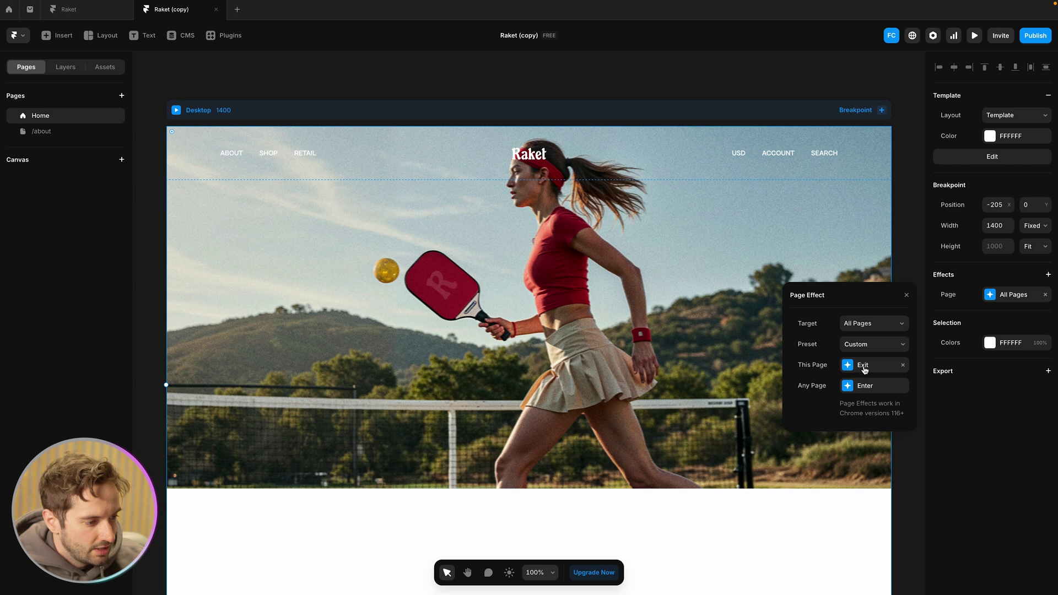
pyautogui.click(864, 365)
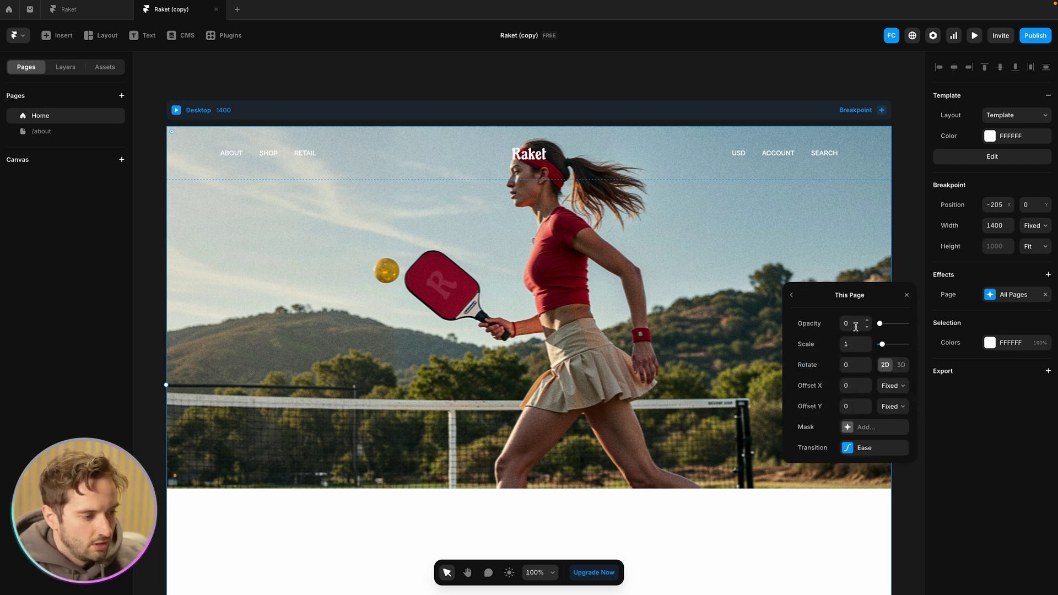
pyautogui.click(854, 343)
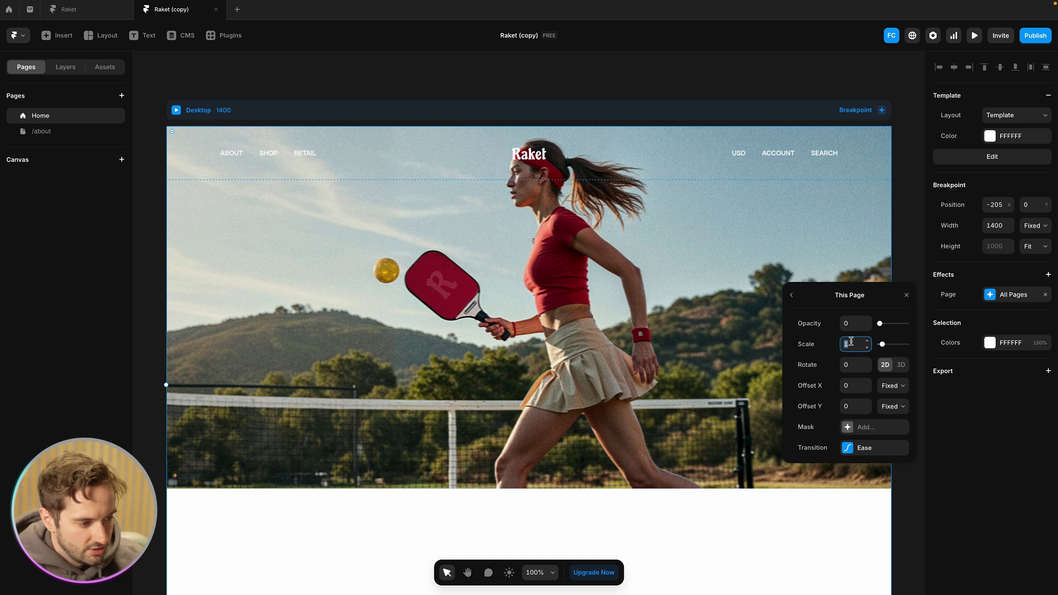
pyautogui.write('0.5')
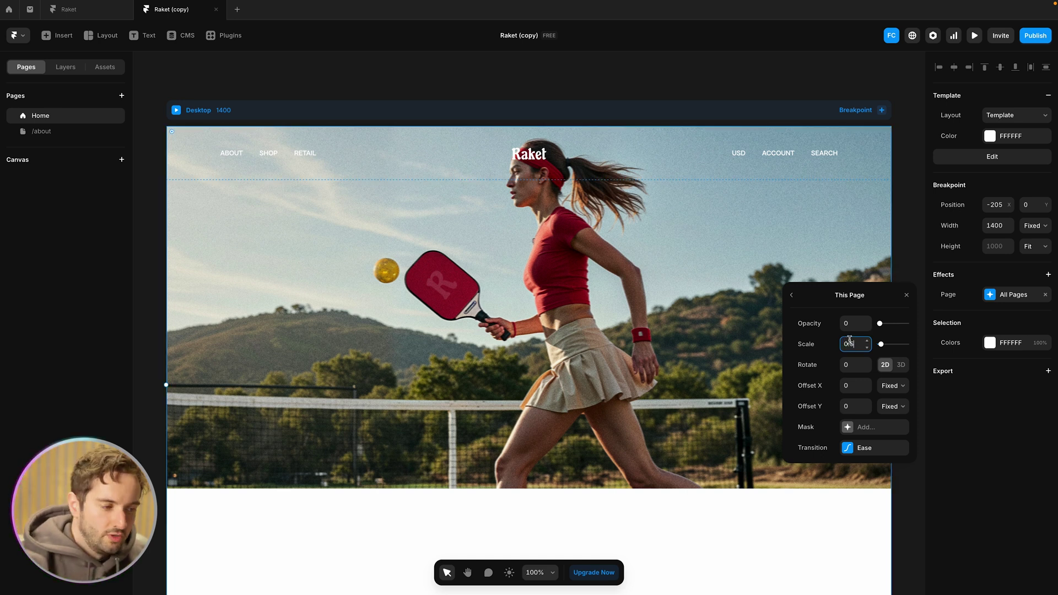
pyautogui.click(846, 407)
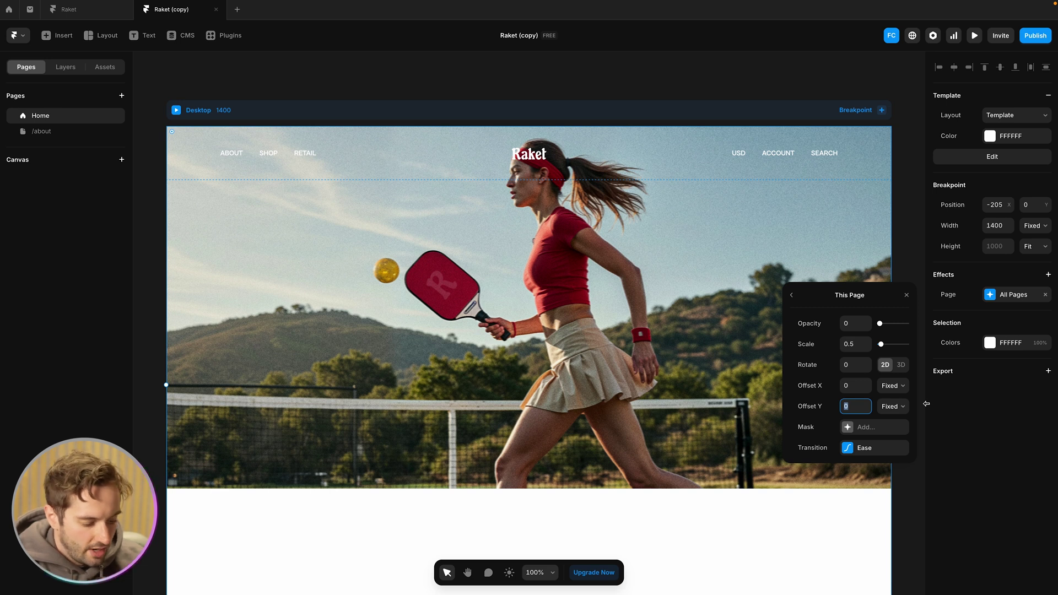
pyautogui.write('100')
pyautogui.press('Return')
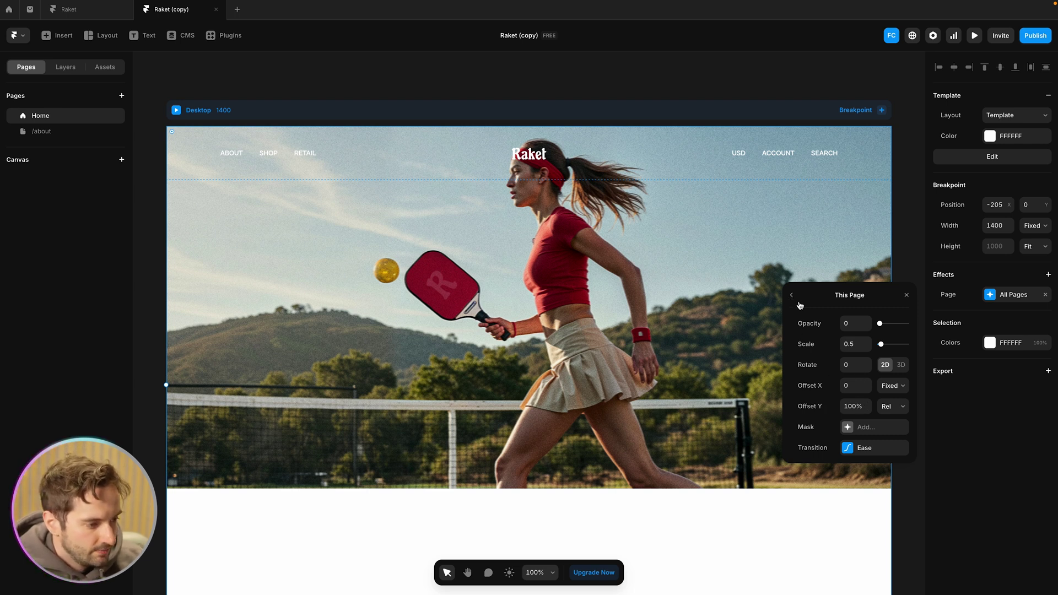
# Enter Opacity 1 for the Any Page enter effect
pyautogui.click(794, 295)
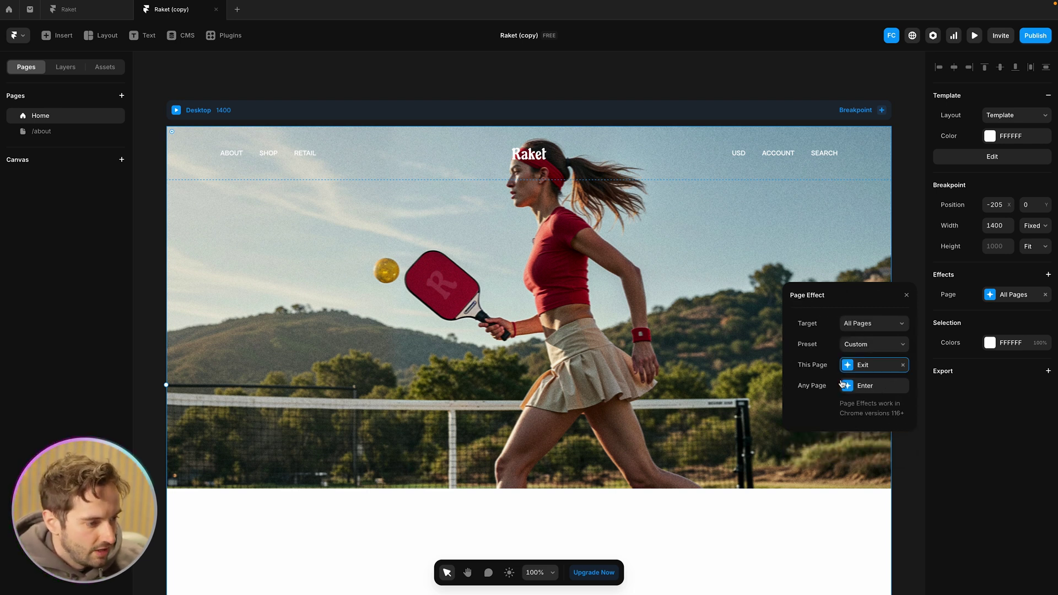
pyautogui.click(844, 385)
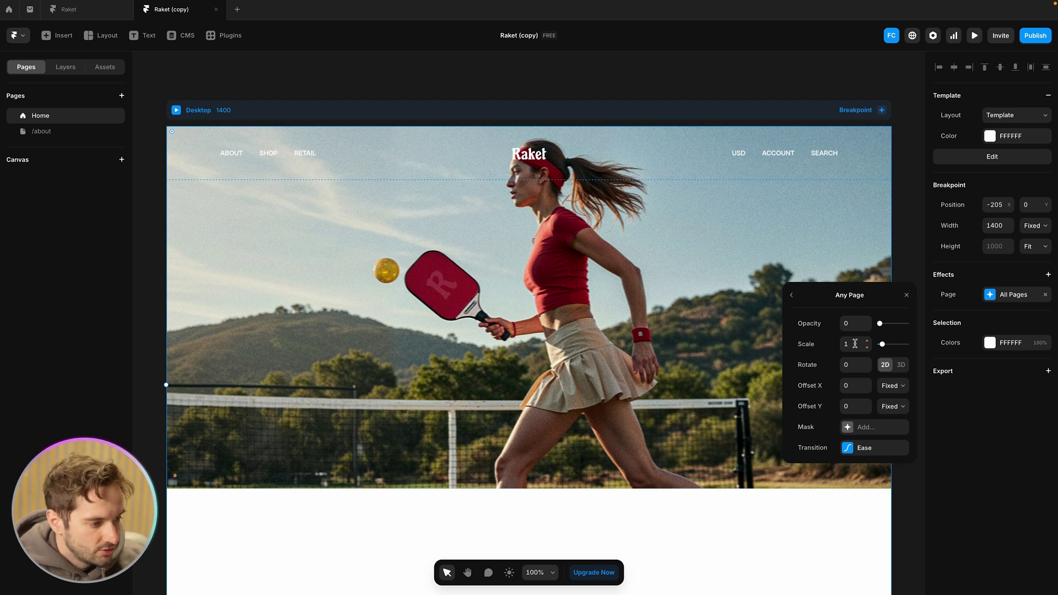
pyautogui.click(855, 324)
pyautogui.write('1')
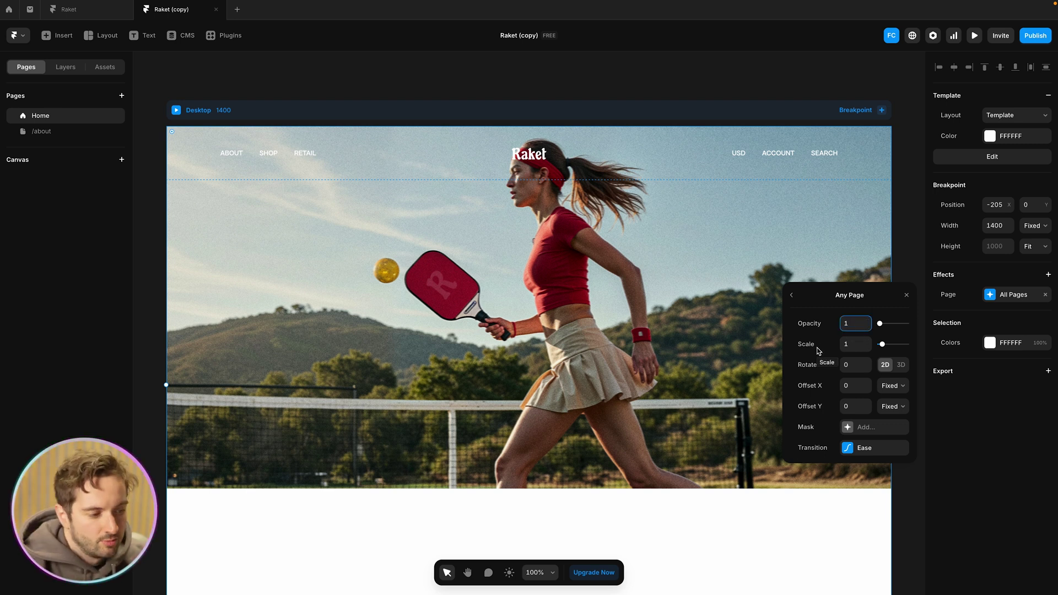
# Give the entering page Opacity 1, Offset Y 100% and a transition delay of 0
pyautogui.click(858, 406)
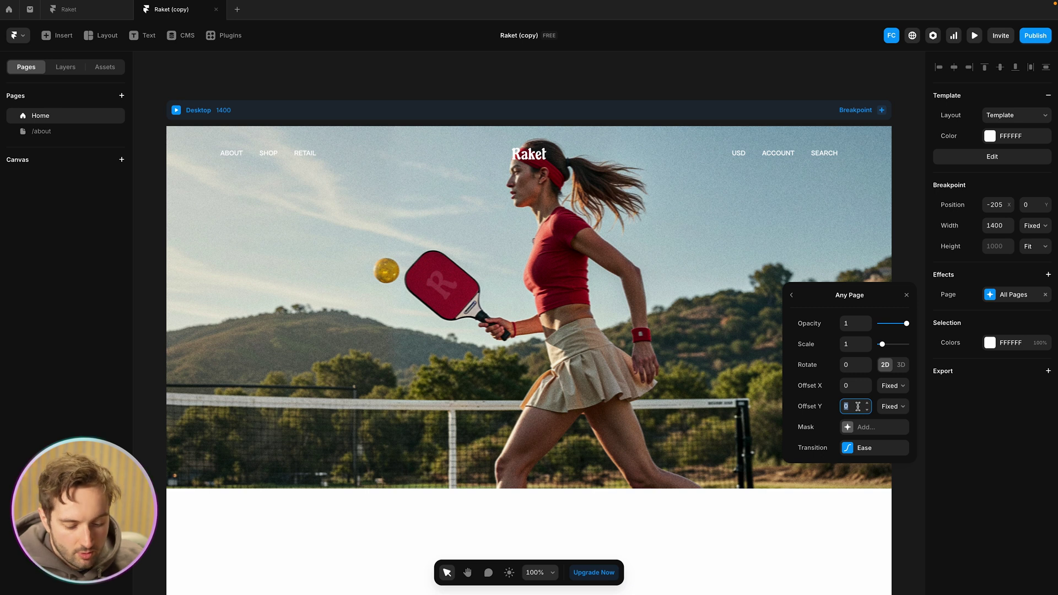
pyautogui.write('100%')
pyautogui.press('Return')
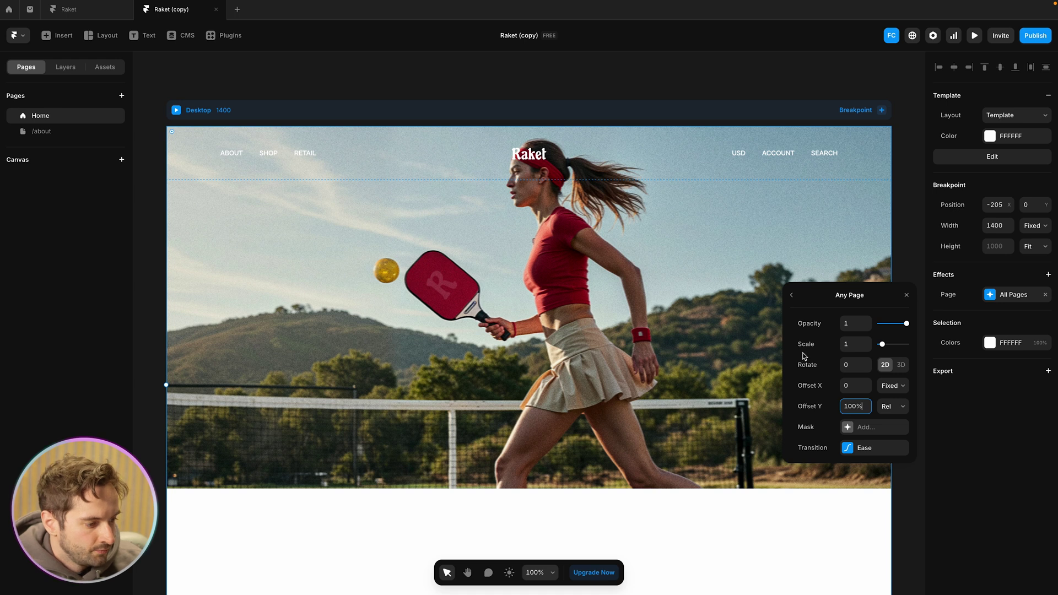
pyautogui.click(857, 449)
pyautogui.click(852, 473)
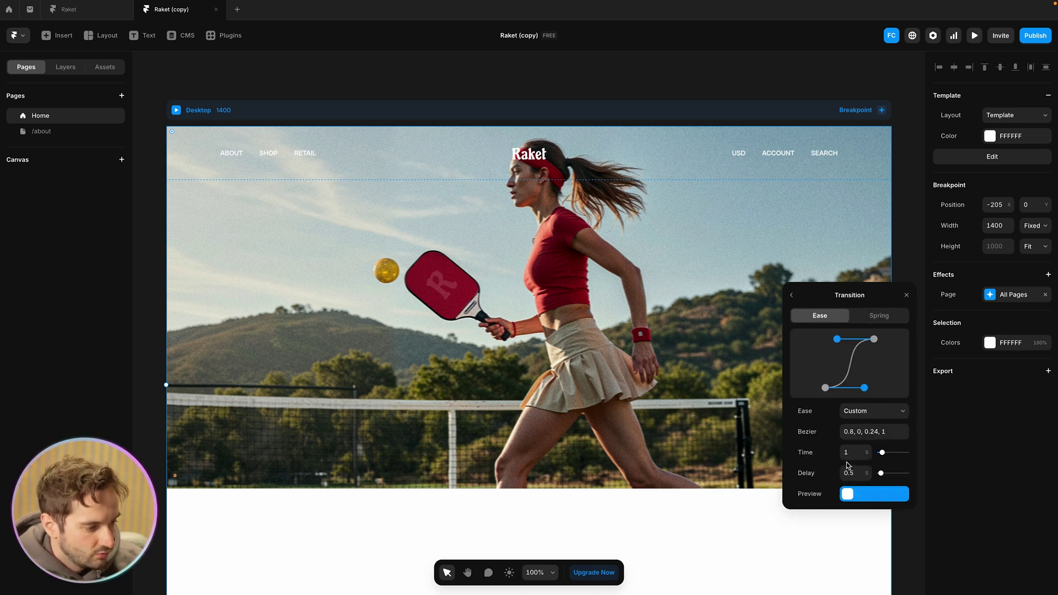
pyautogui.write('0.5')
pyautogui.press('Return')
pyautogui.moveTo(880, 472); pyautogui.dragTo(878, 473)
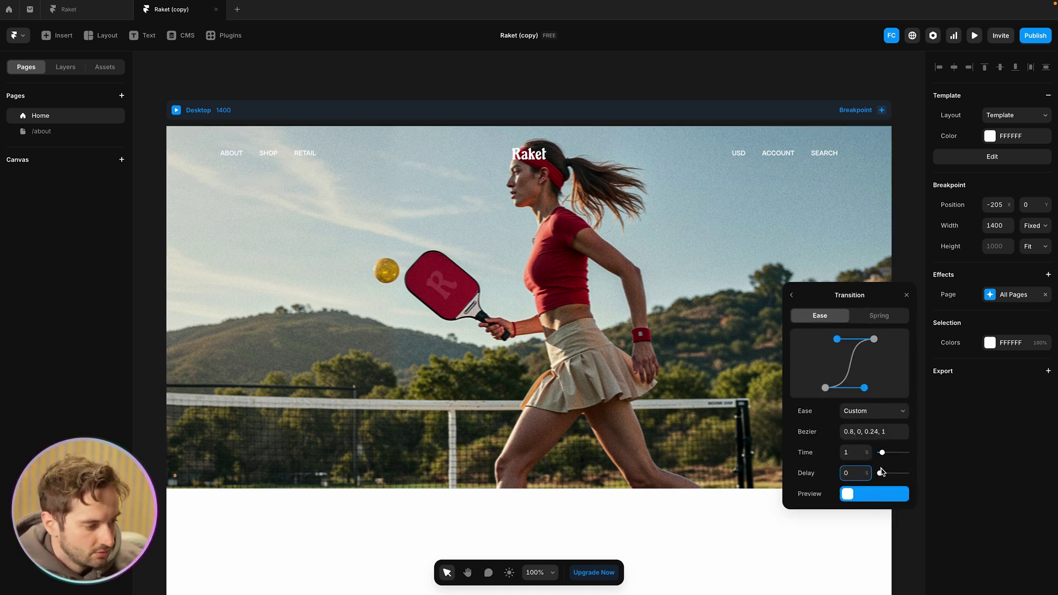
pyautogui.click(791, 295)
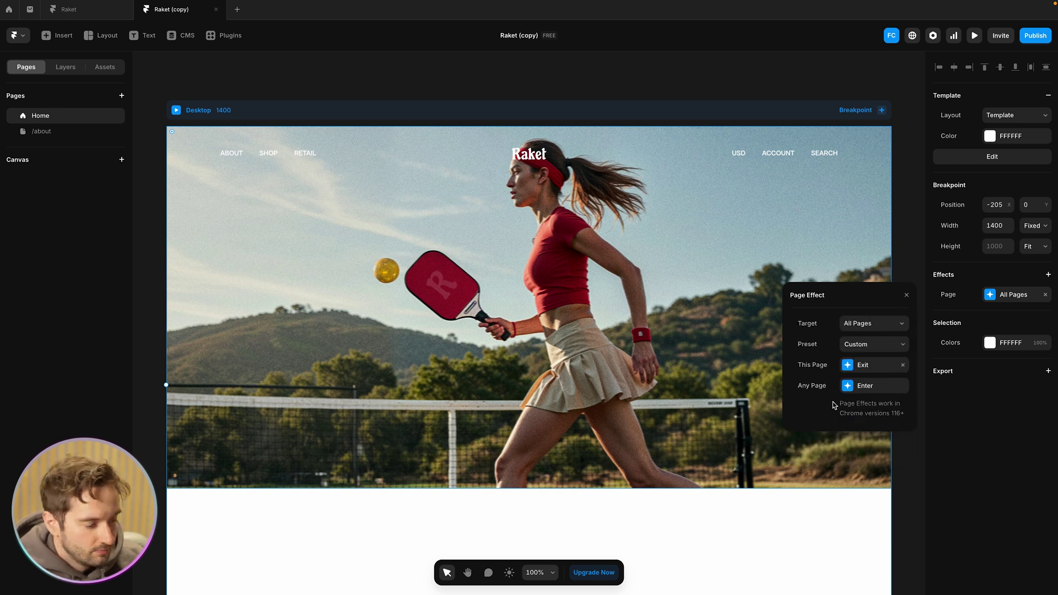
# Preview the slide transitions by moving Home → About → Home → About
pyautogui.press('super+p')
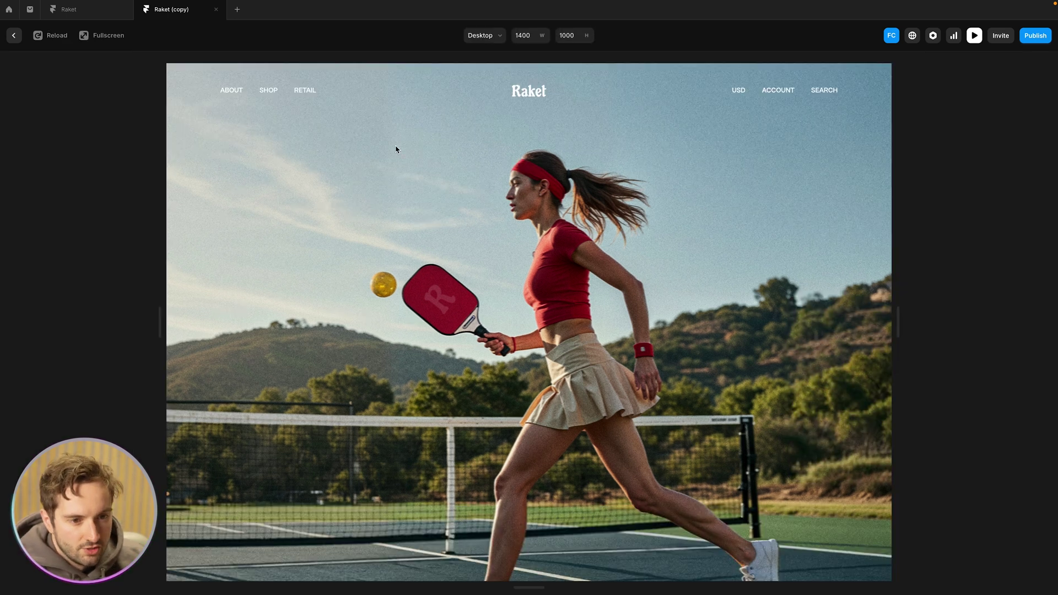
pyautogui.click(240, 92)
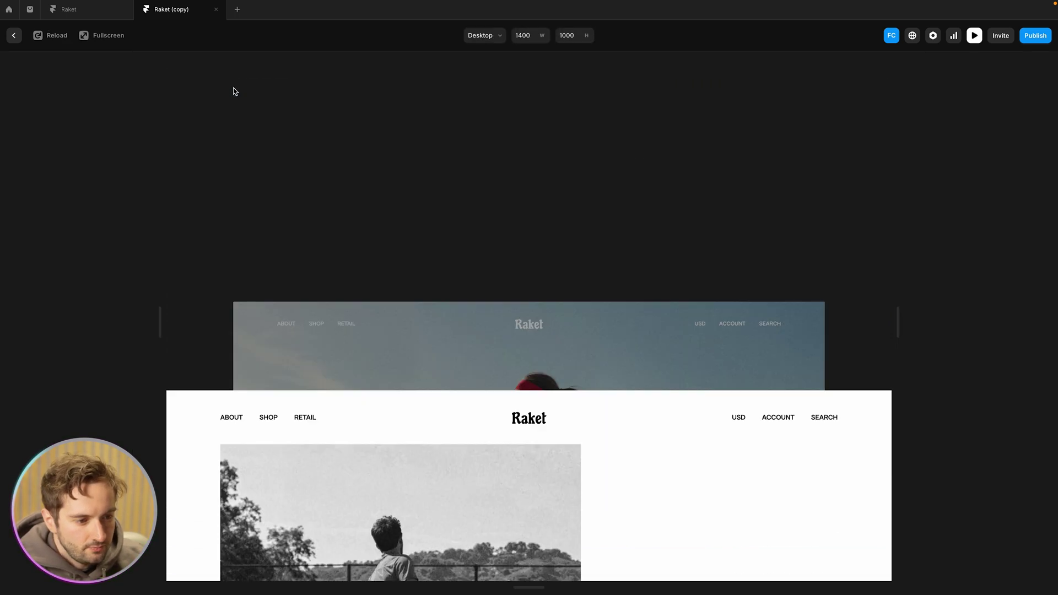
pyautogui.click(530, 97)
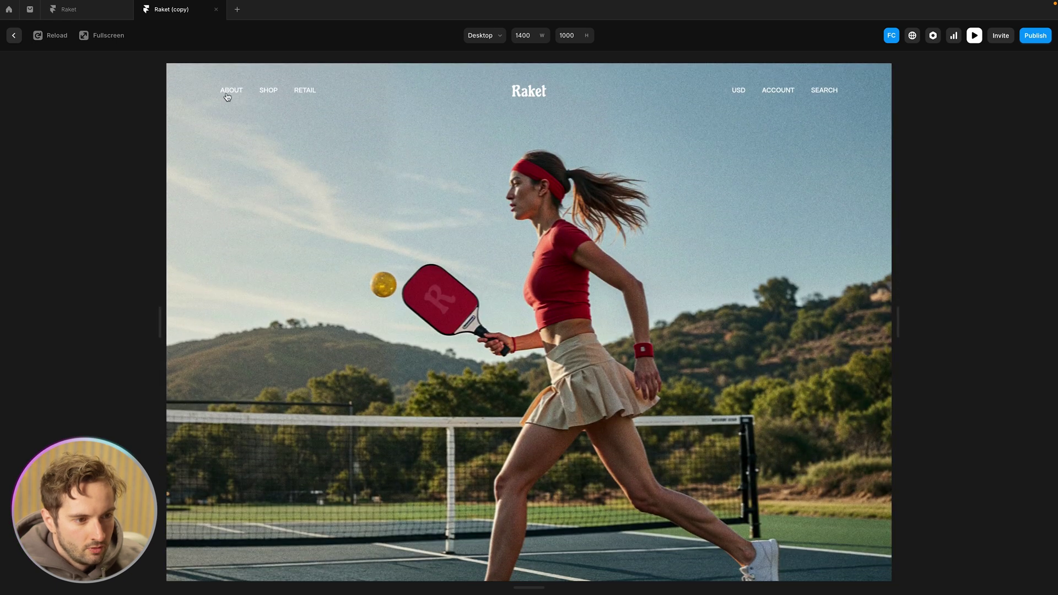
pyautogui.click(230, 92)
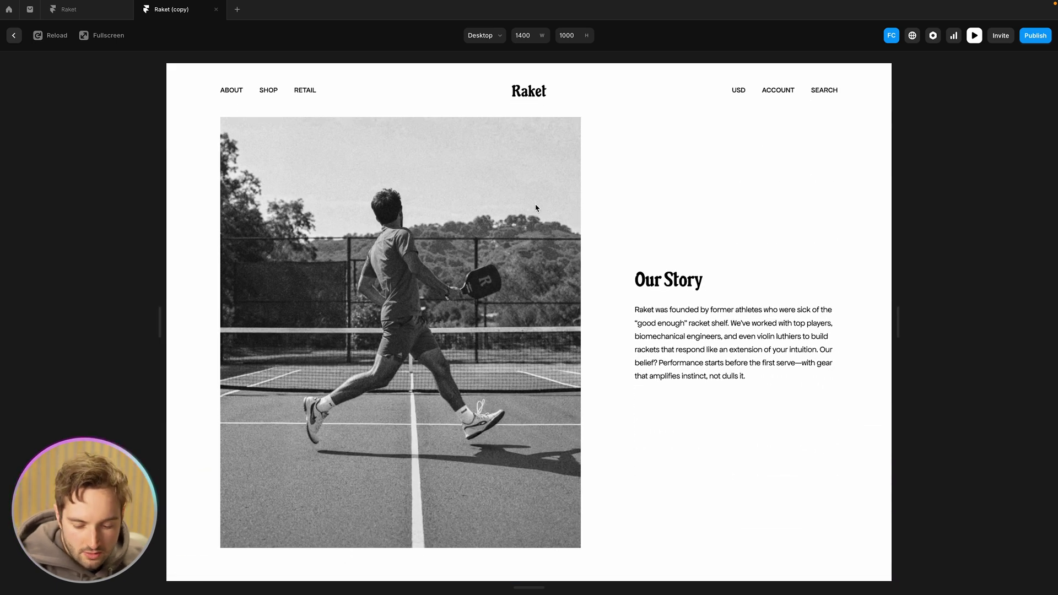
pyautogui.press('Escape')
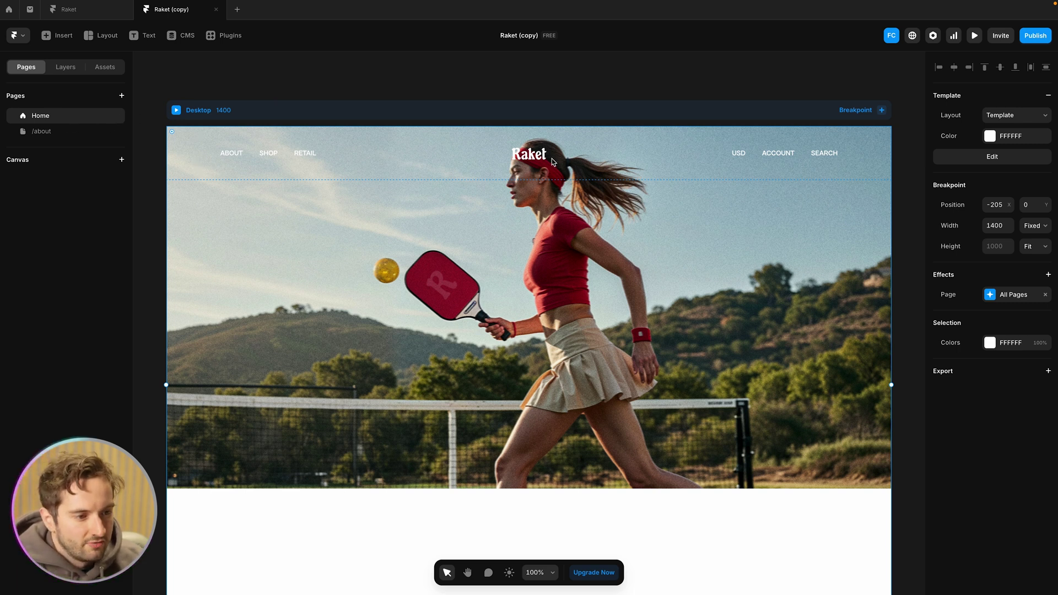
# Open the shared page template from the Home page and select its nav layer
pyautogui.click(51, 132)
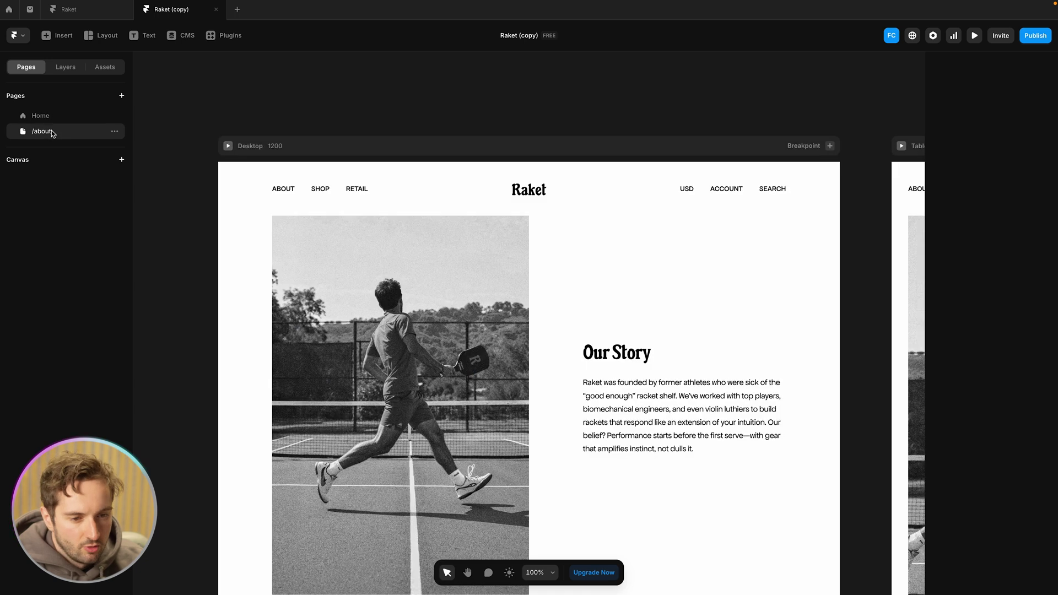
pyautogui.click(55, 121)
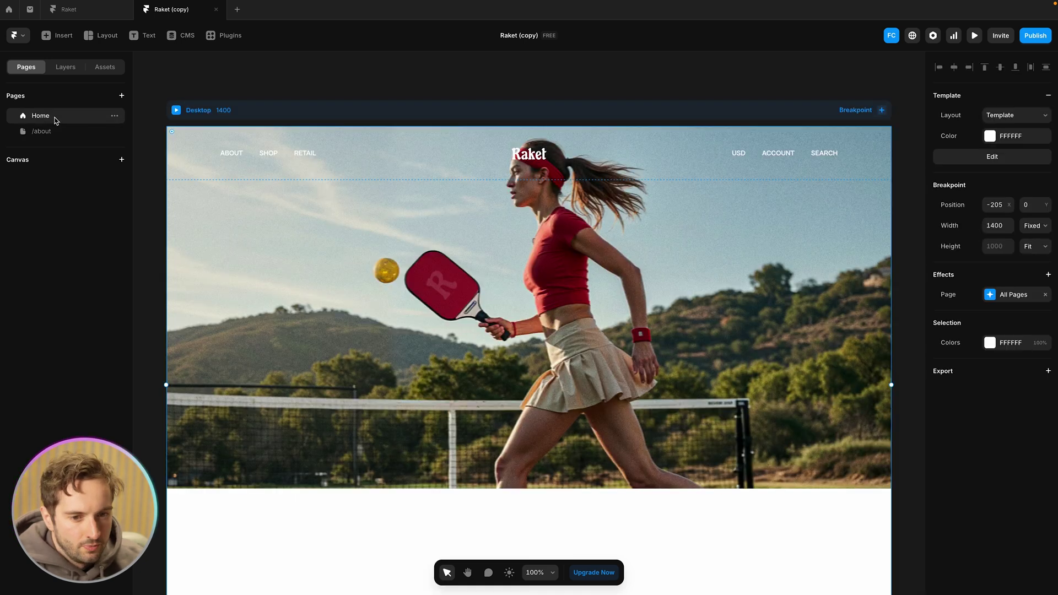
pyautogui.doubleClick(448, 154)
pyautogui.click(535, 144)
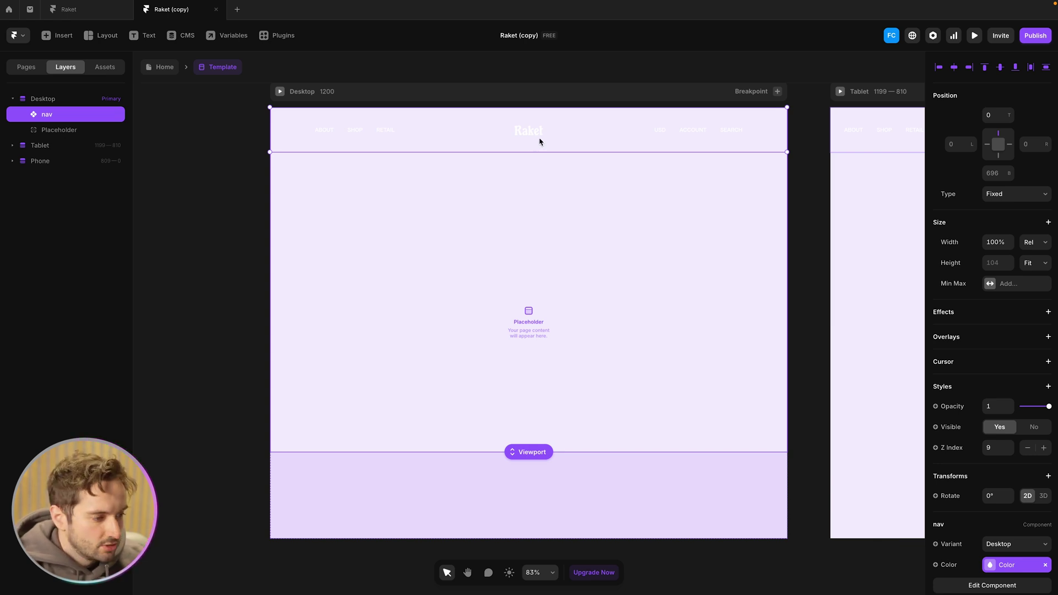
# Add a Page Effect style set to Exclude on the nav, then return to Home
pyautogui.scroll(-2, 1025, 342)
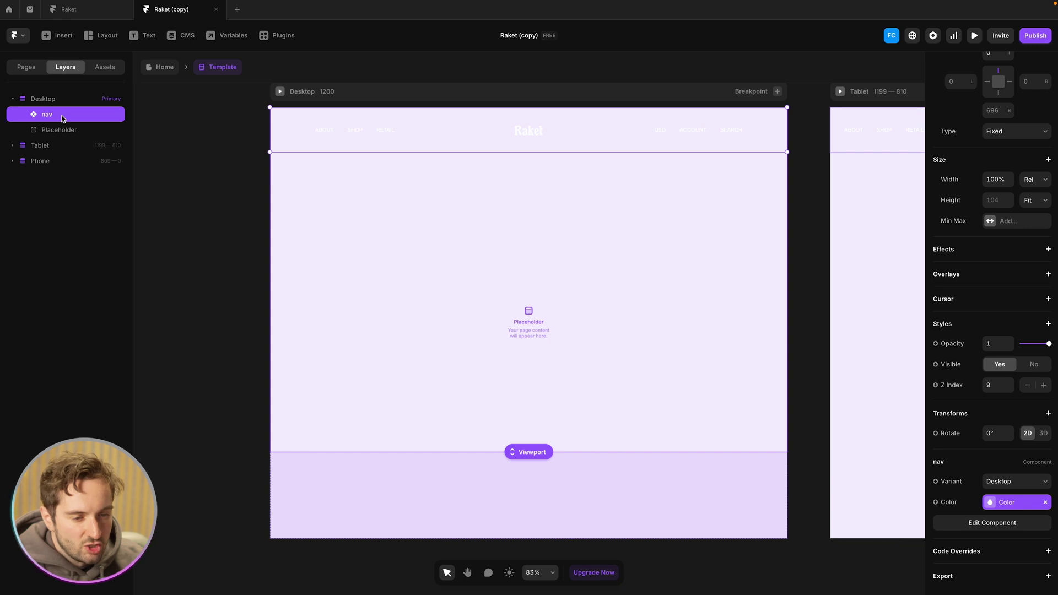
pyautogui.scroll(2, 984, 154)
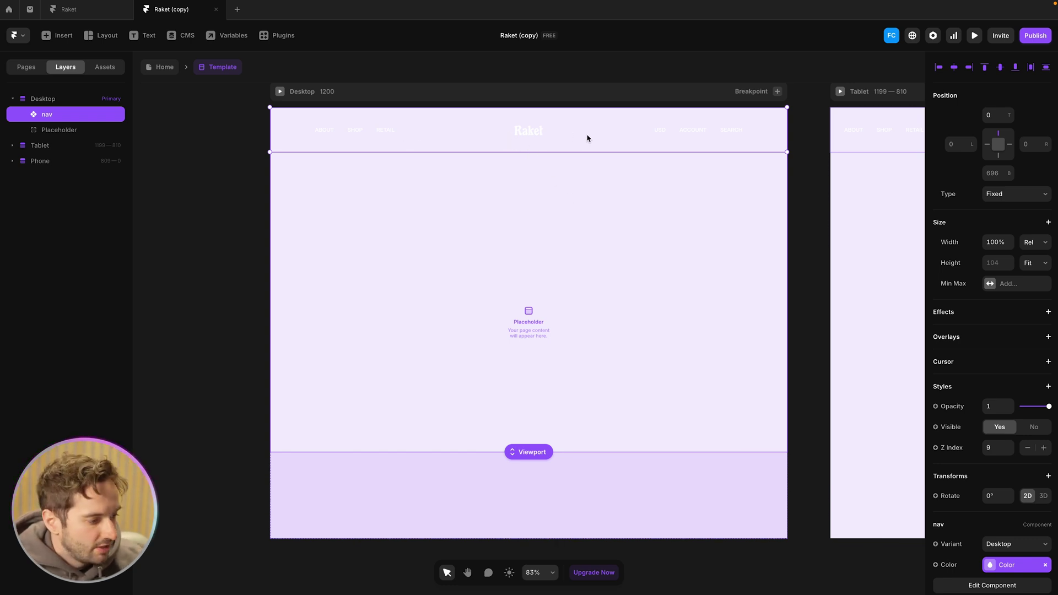
pyautogui.scroll(-1, 992, 407)
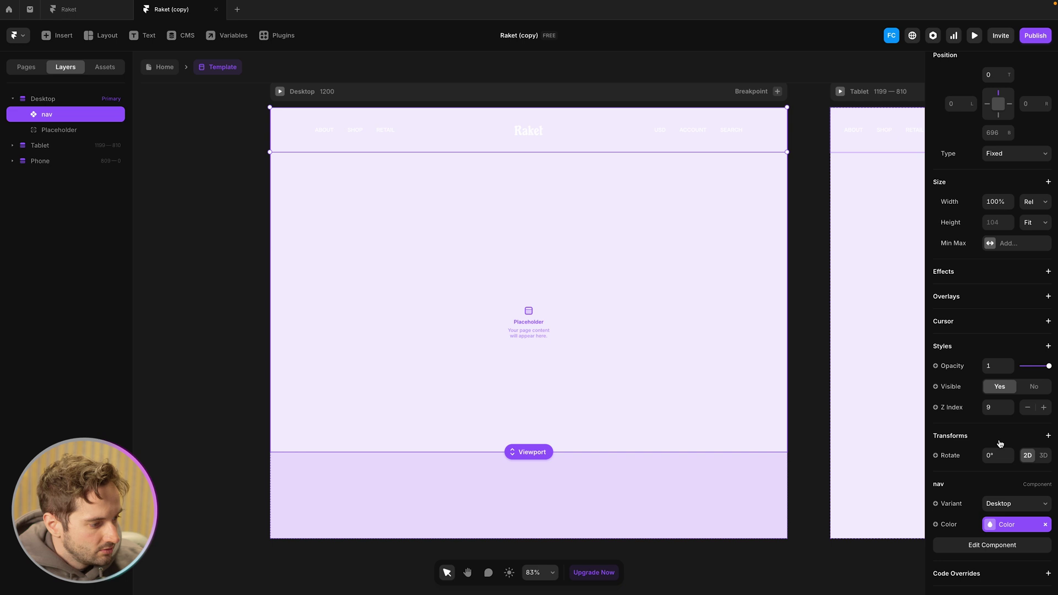
pyautogui.click(1000, 348)
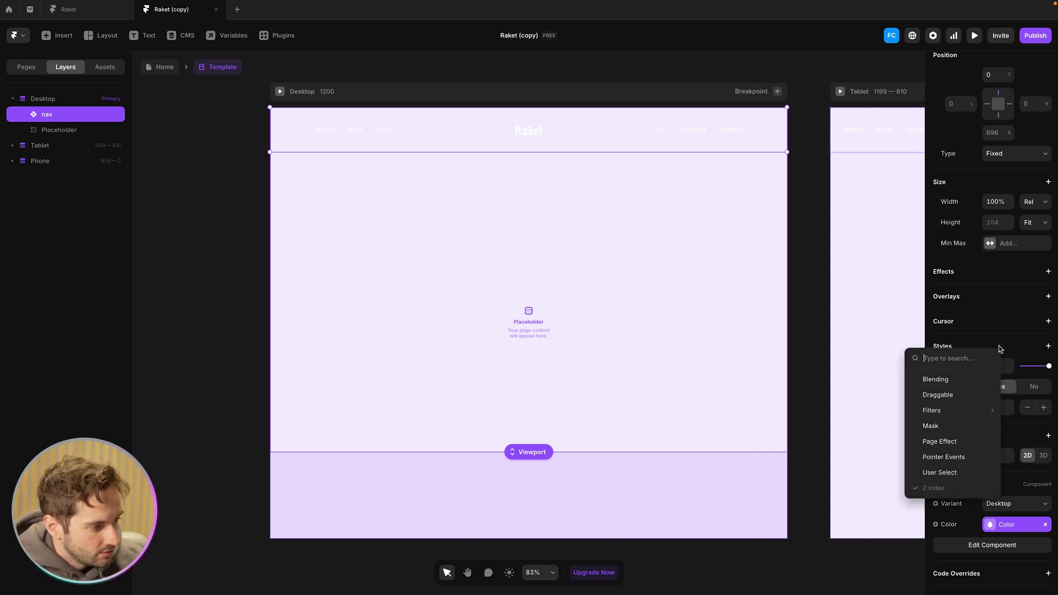
pyautogui.click(964, 442)
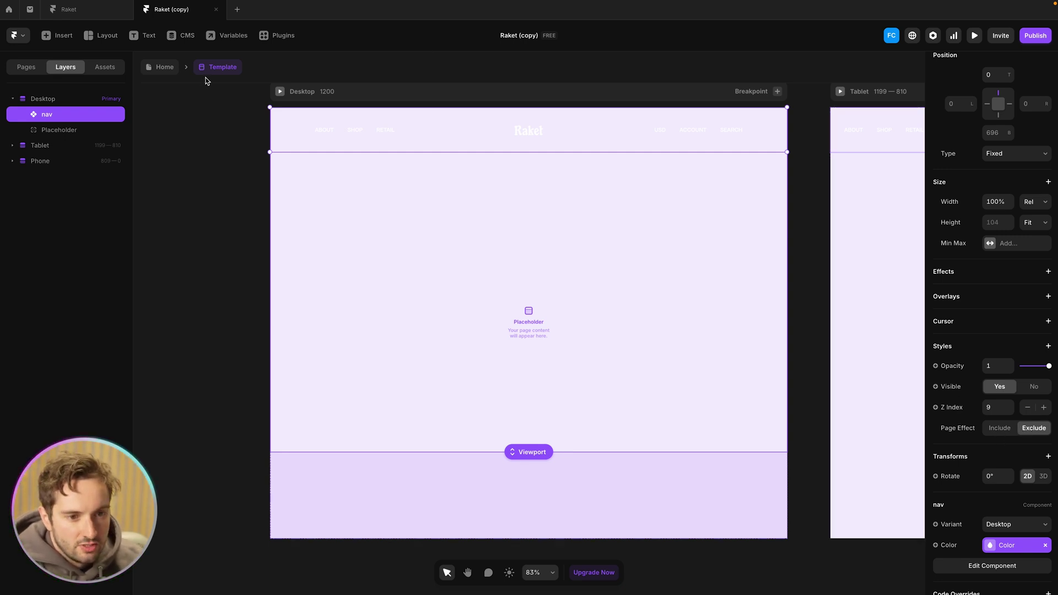
pyautogui.click(165, 67)
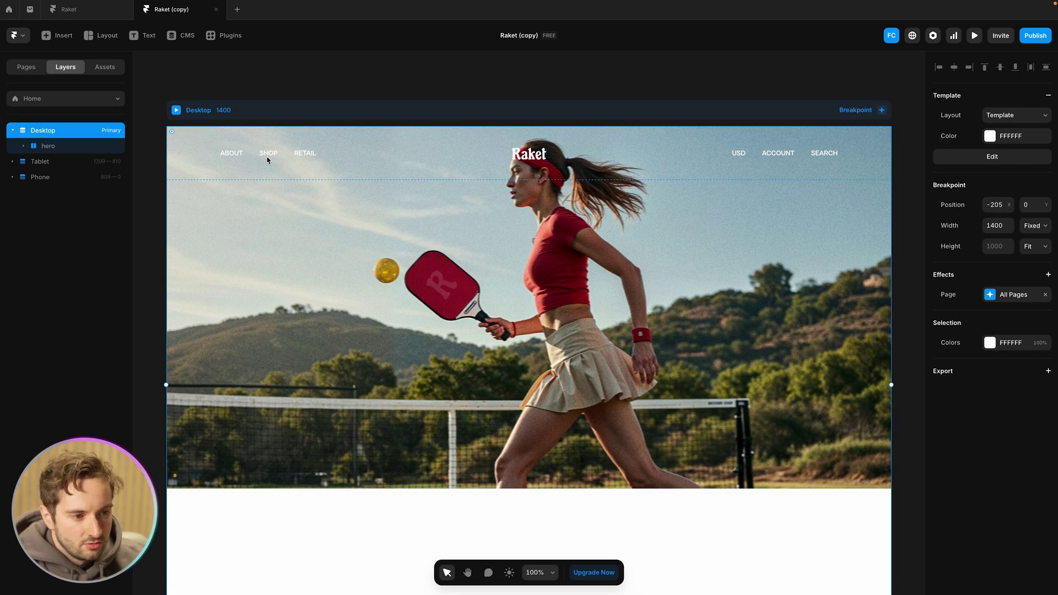
pyautogui.click(26, 66)
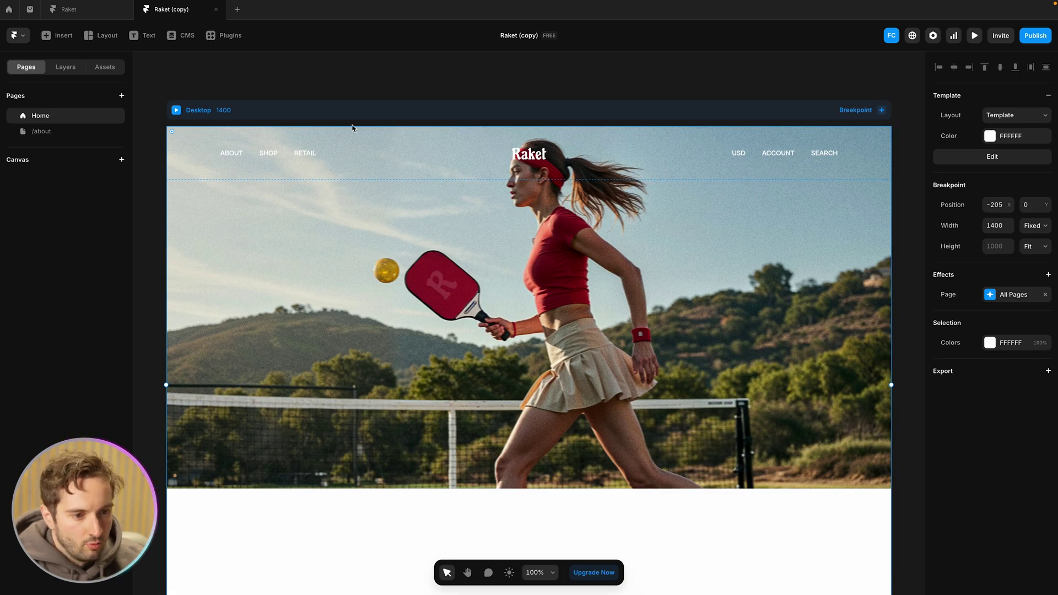
pyautogui.click(65, 131)
pyautogui.click(483, 186)
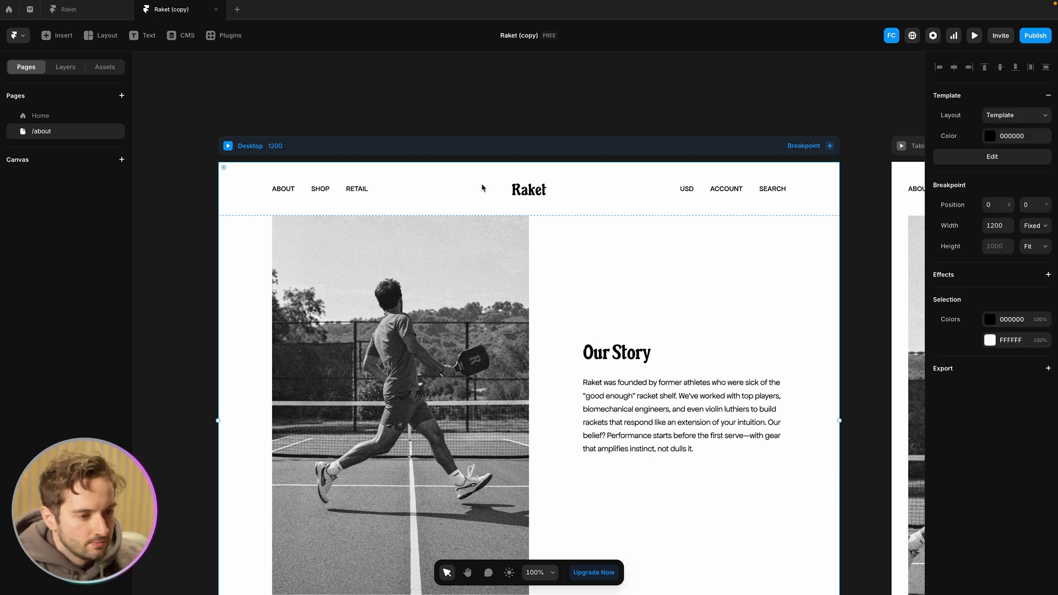
pyautogui.doubleClick(485, 185)
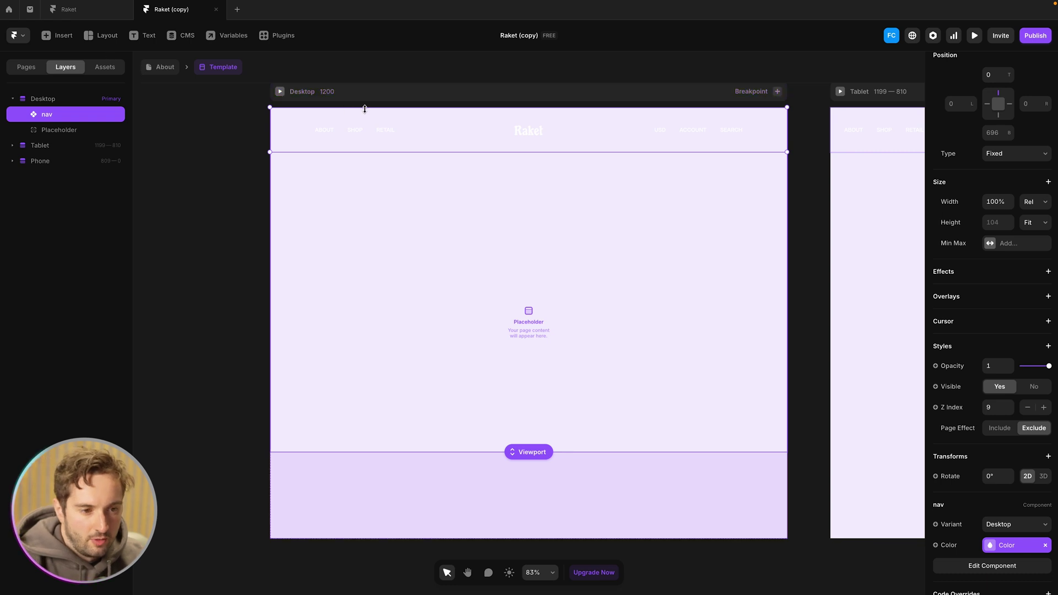
pyautogui.click(27, 68)
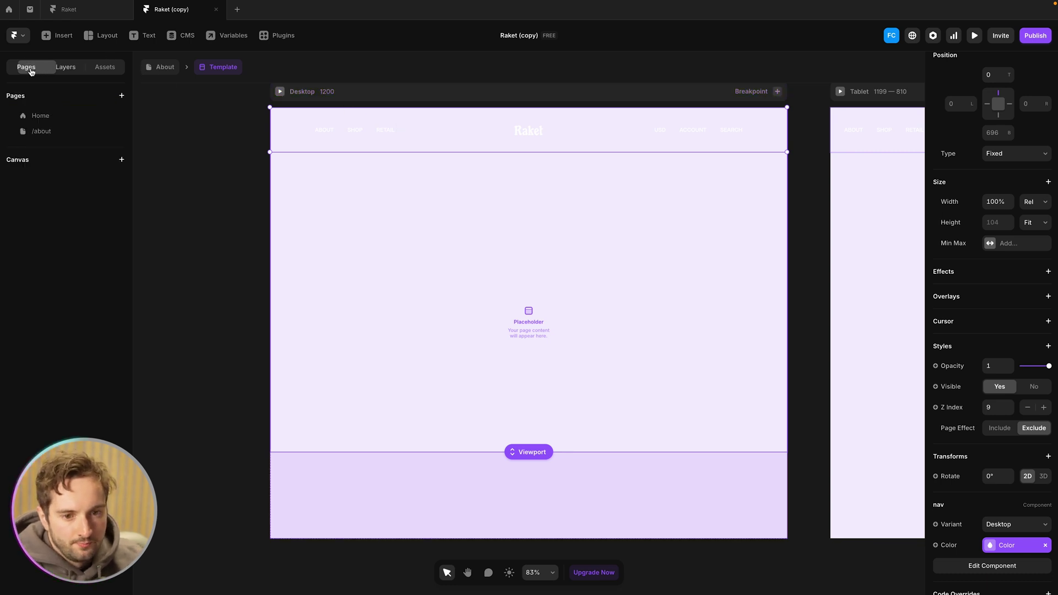
pyautogui.click(69, 117)
pyautogui.press('super+p')
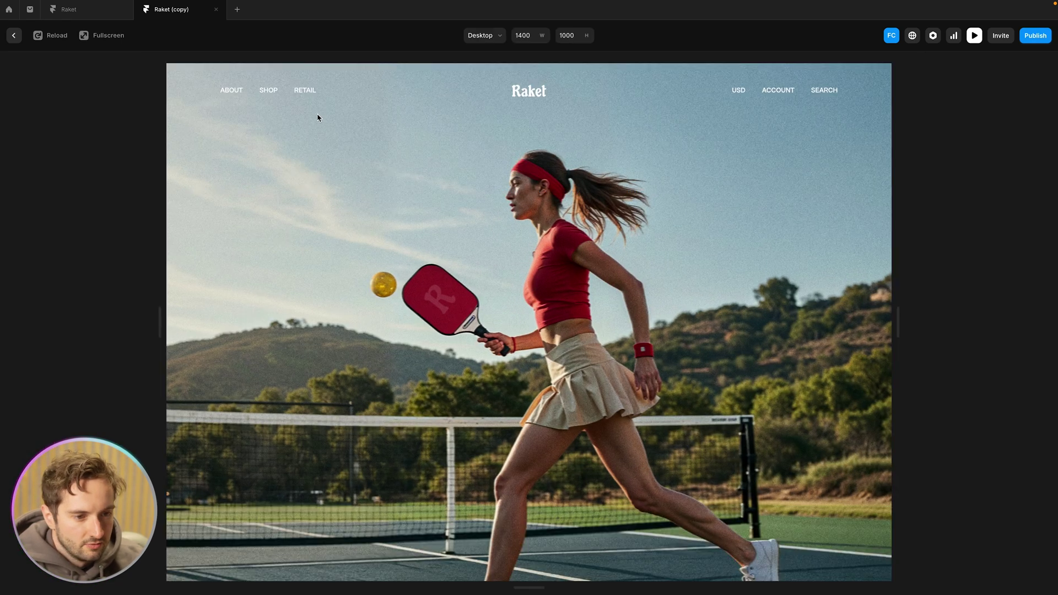
pyautogui.click(231, 92)
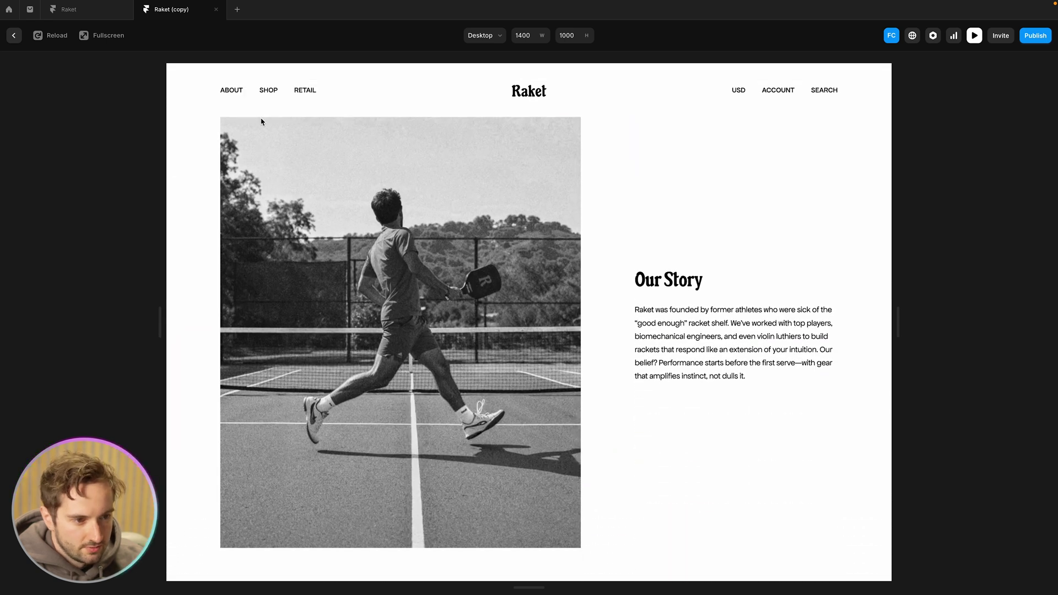
pyautogui.click(518, 93)
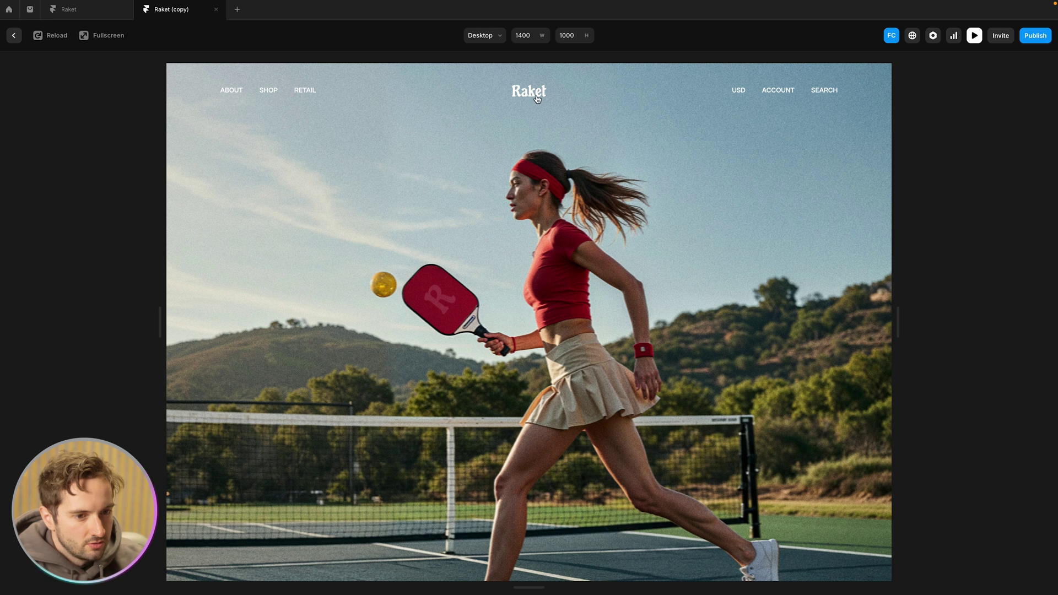
pyautogui.click(229, 92)
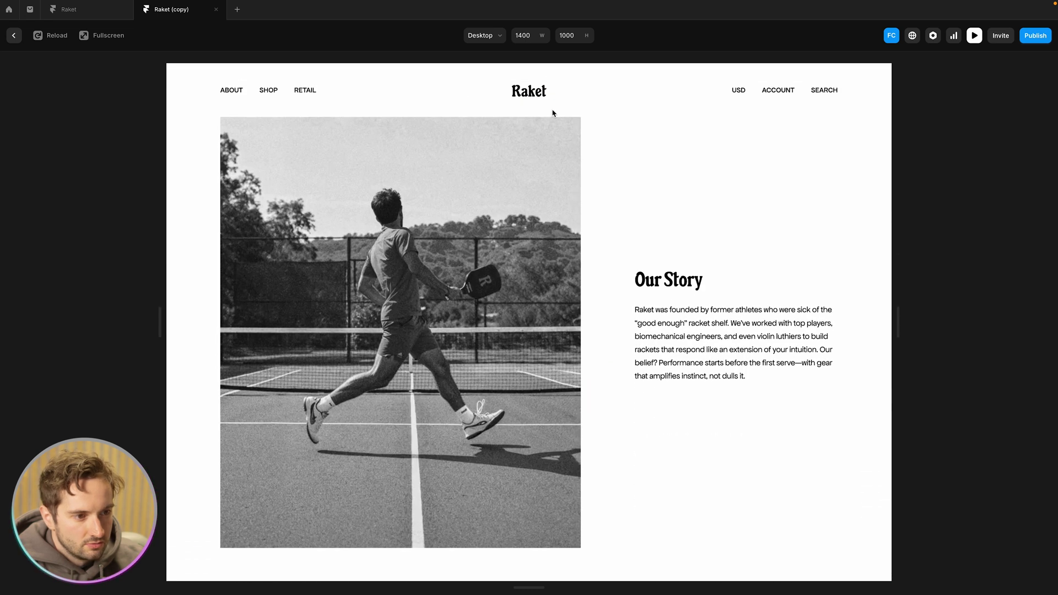
pyautogui.press('Escape')
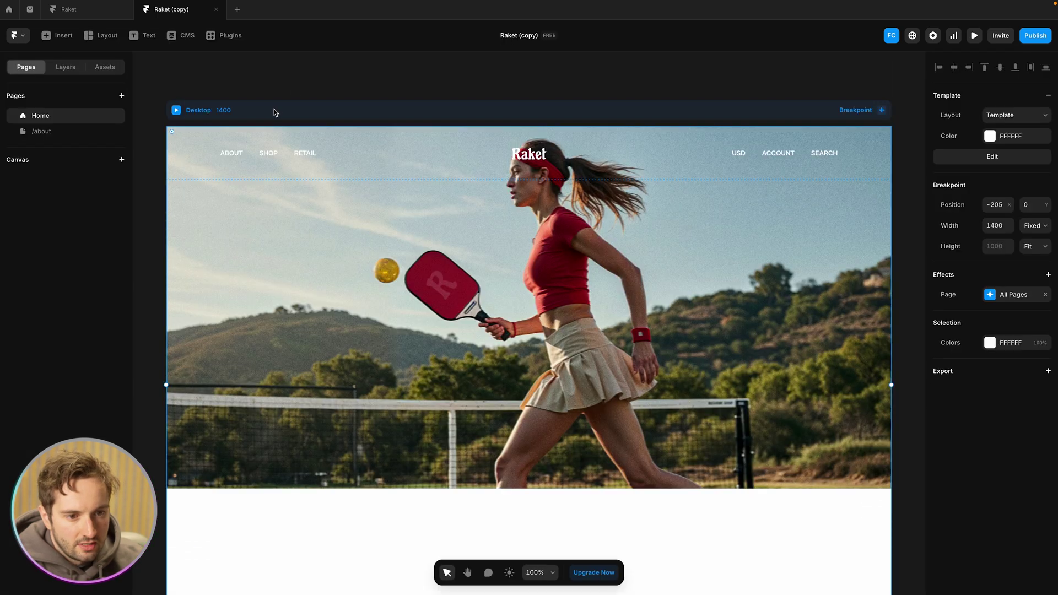
# Change the template's Desktop fill colour from white to light gray E0E0E0
pyautogui.doubleClick(177, 147)
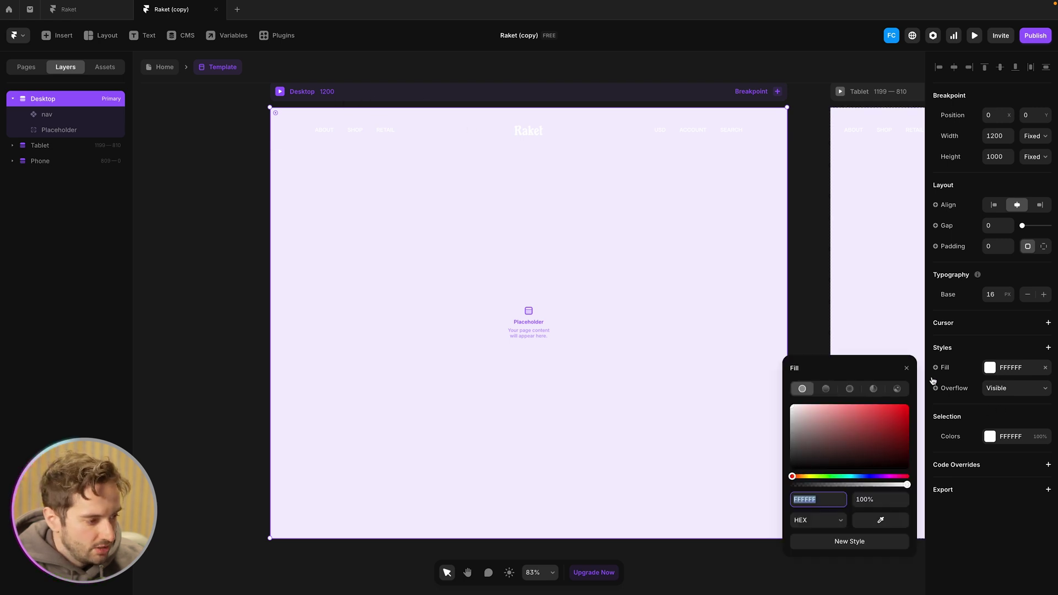
pyautogui.click(997, 370)
pyautogui.moveTo(802, 426); pyautogui.dragTo(767, 416)
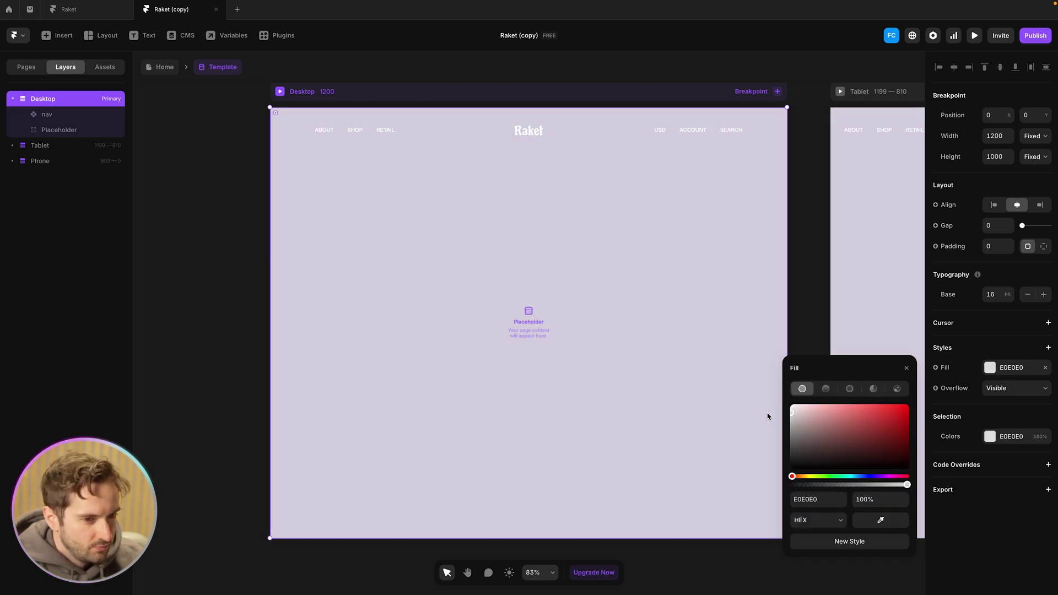
pyautogui.click(536, 138)
pyautogui.click(222, 111)
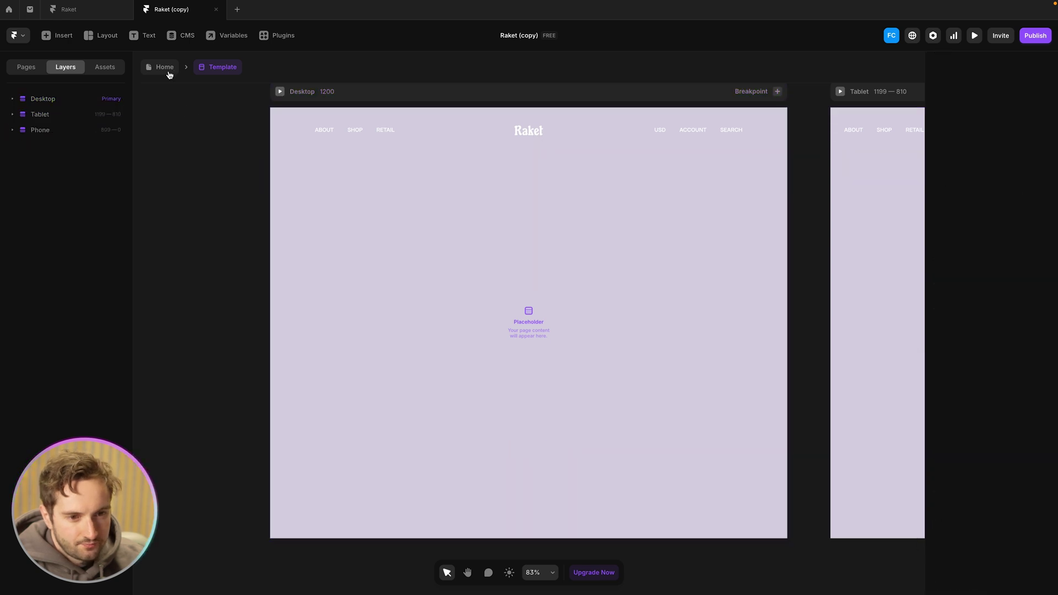
# Preview the site from the Home page and check the transition to the About page
pyautogui.click(165, 67)
pyautogui.hotkey('ctrl', 'p')
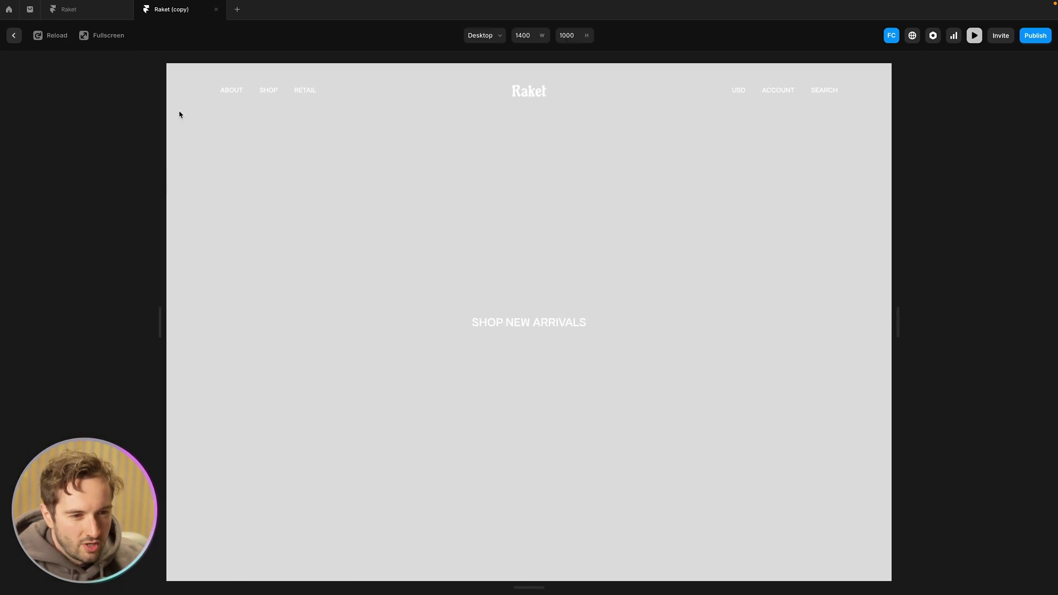
pyautogui.click(235, 92)
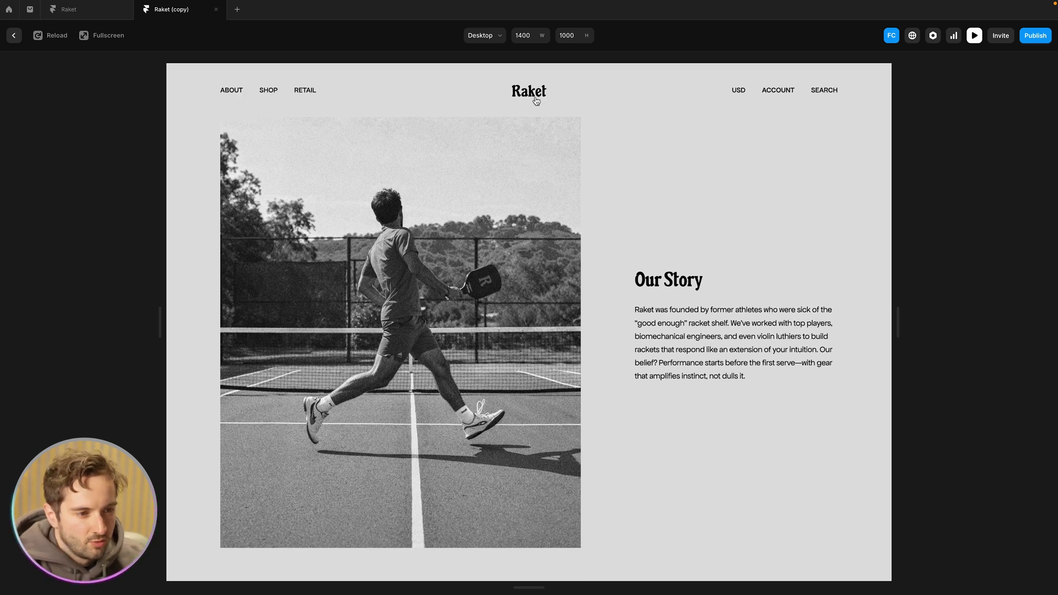
pyautogui.press('Escape')
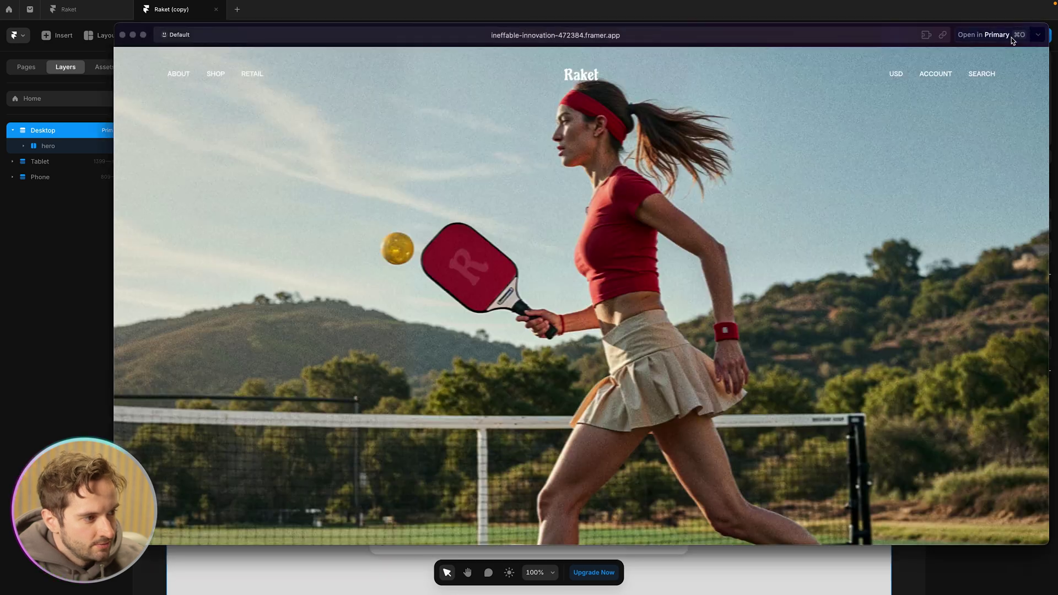
# On the live framer.app site, test the ABOUT and logo links' page transitions
pyautogui.hotkey('ctrl', 'Right')
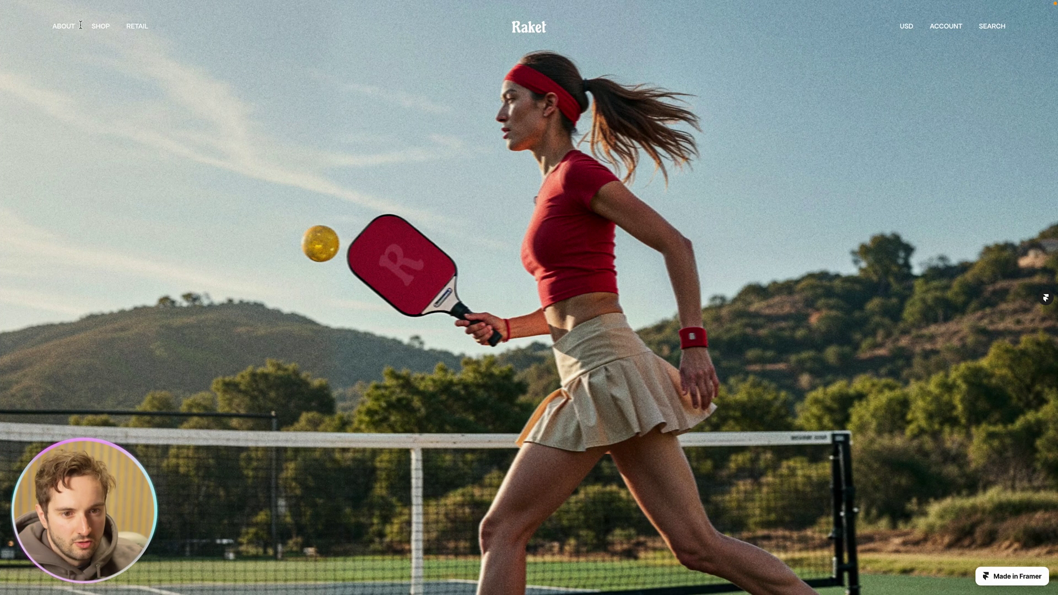
pyautogui.click(59, 29)
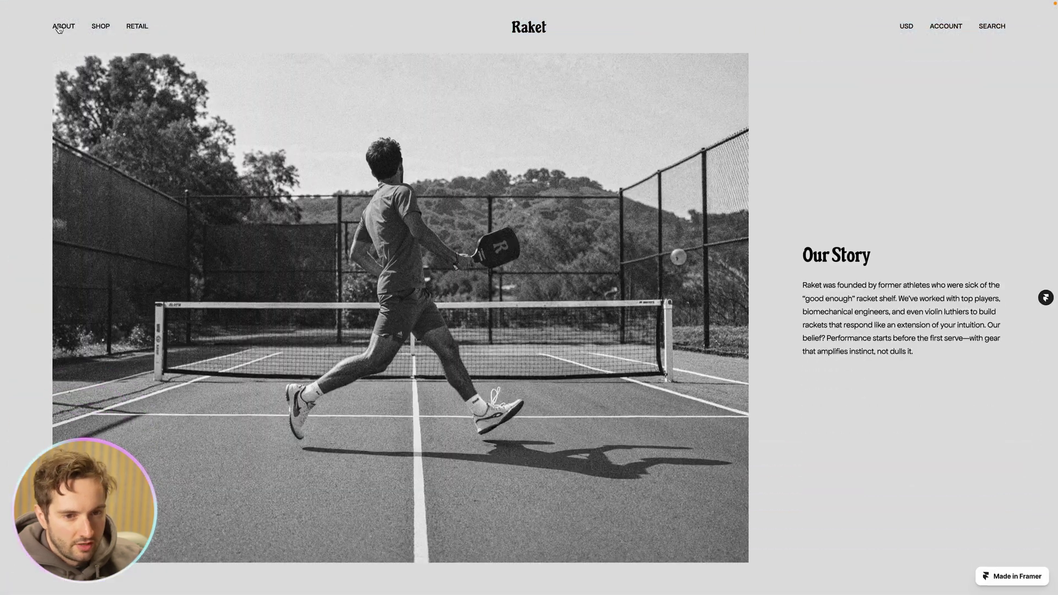
pyautogui.click(543, 32)
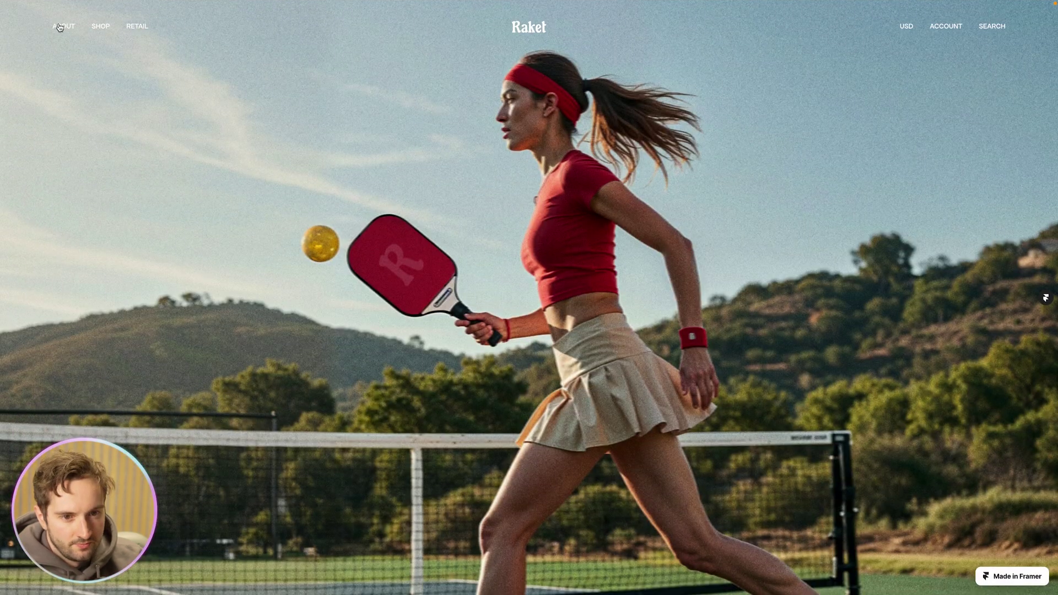
pyautogui.click(60, 28)
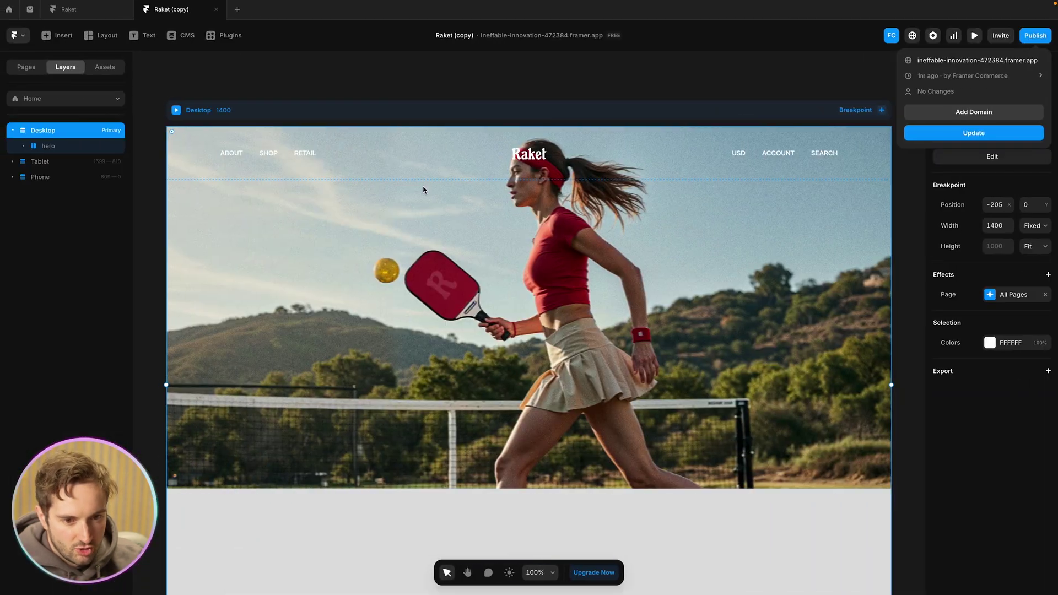
# Open the /about page and select its main section in Layers
pyautogui.click(26, 66)
pyautogui.click(41, 131)
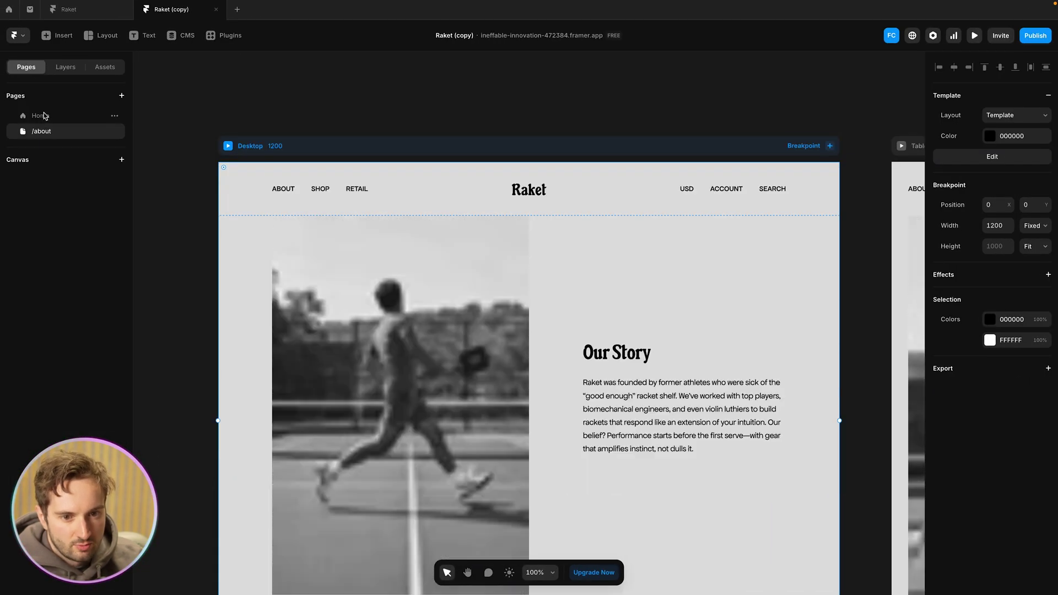
pyautogui.click(61, 67)
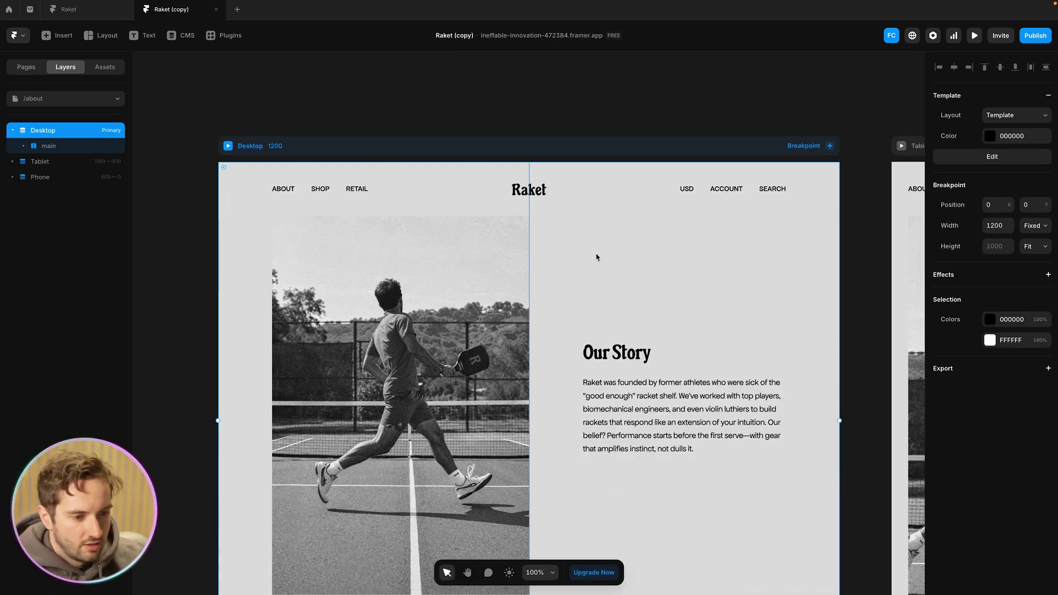
pyautogui.click(49, 146)
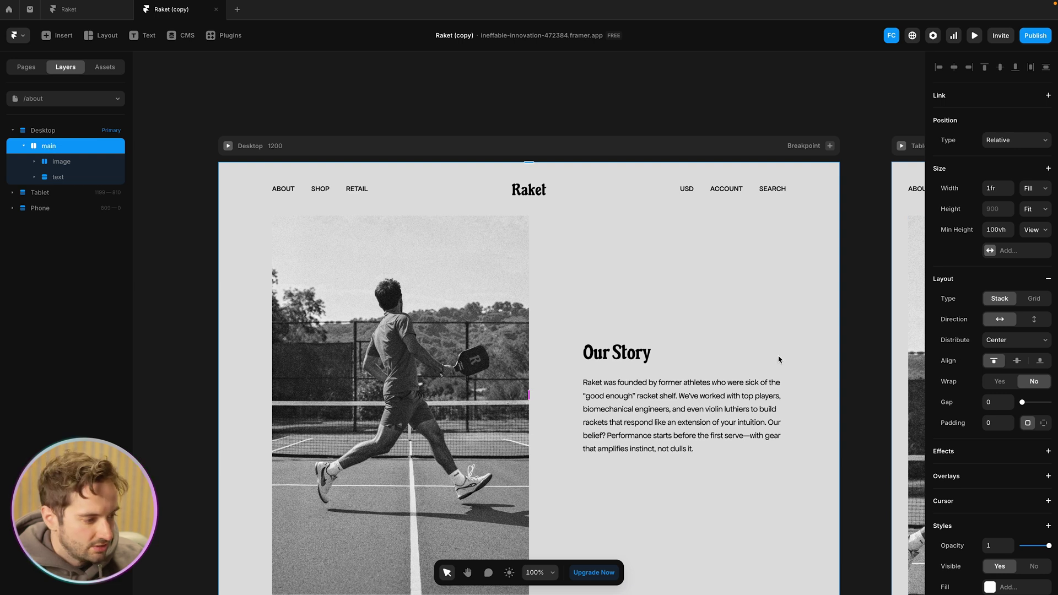
pyautogui.scroll(-3, 1003, 441)
# Add a white FFFFFF fill to the main section and view the updated live site
pyautogui.click(1008, 449)
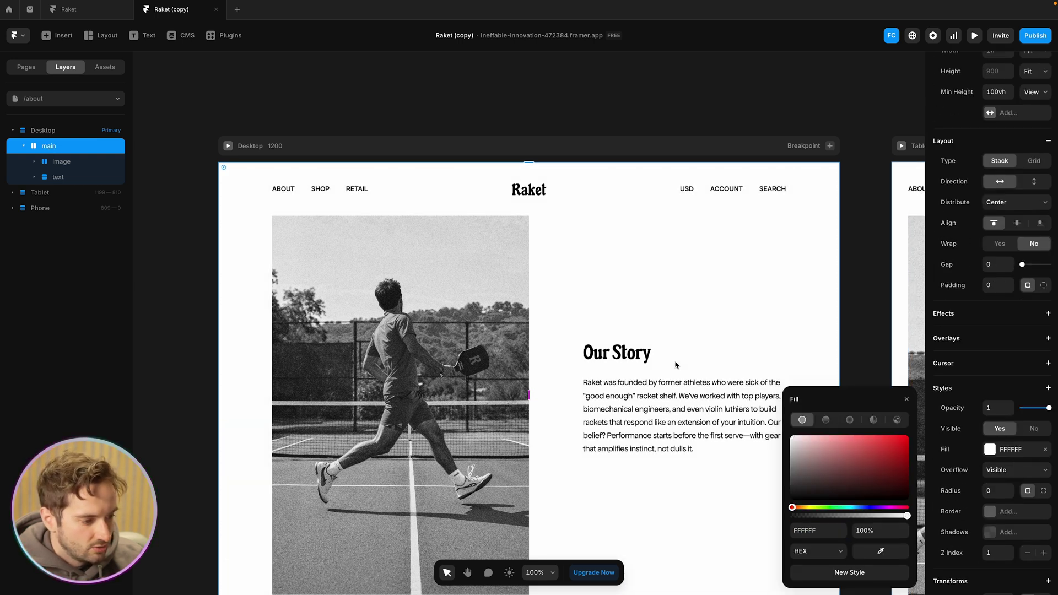
pyautogui.click(333, 118)
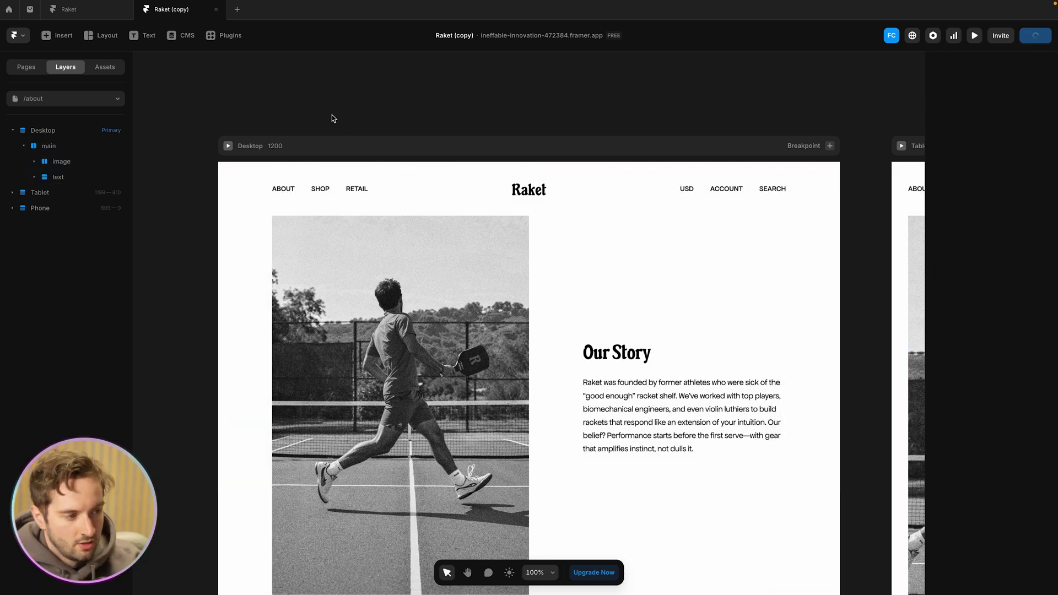
pyautogui.press('super+p')
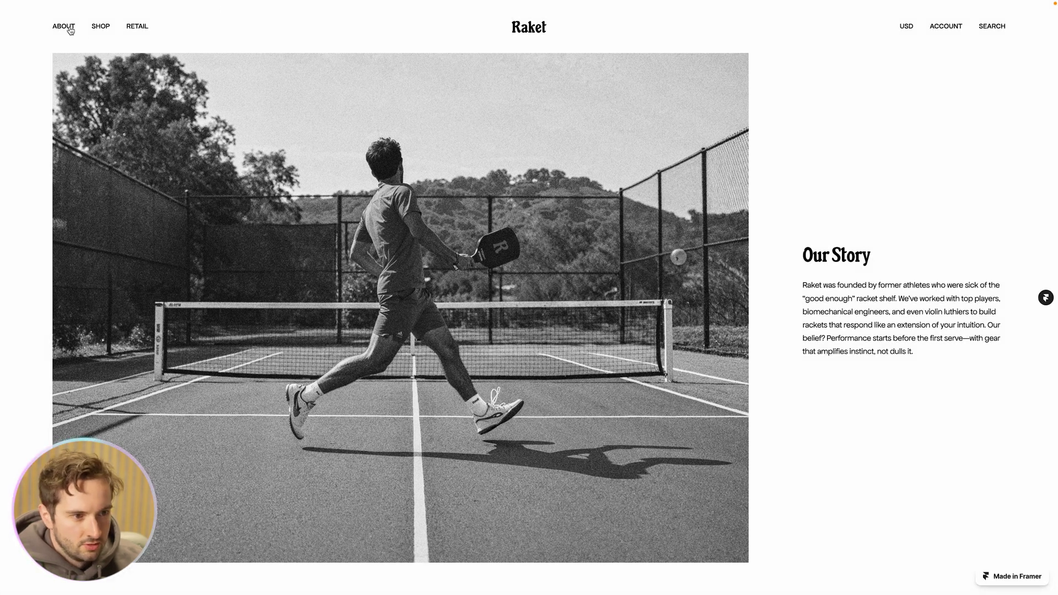
pyautogui.click(538, 31)
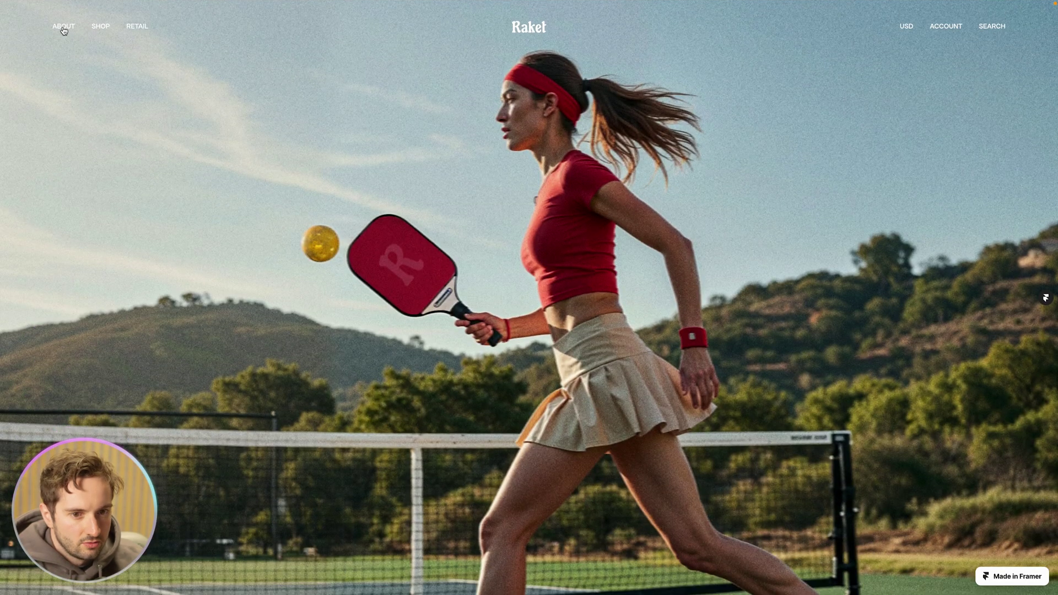
pyautogui.click(63, 27)
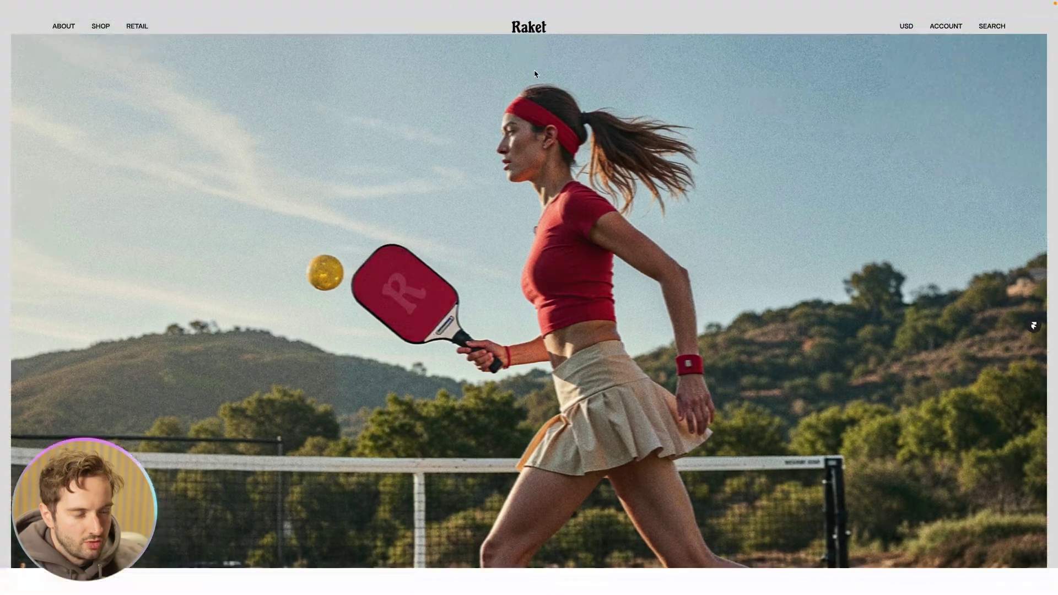